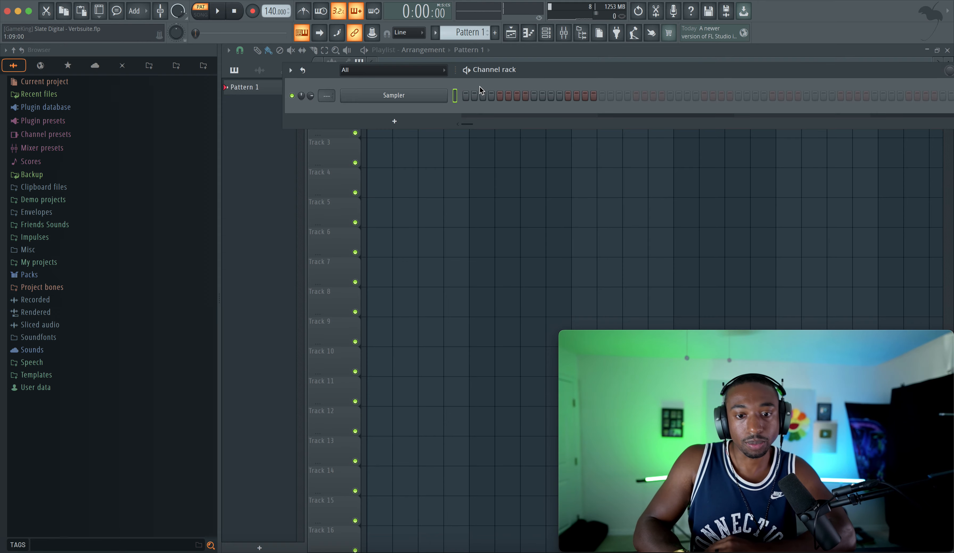
# Replace the Sampler channel with FL Keys and close the instrument's window
pyautogui.rightClick(421, 98)
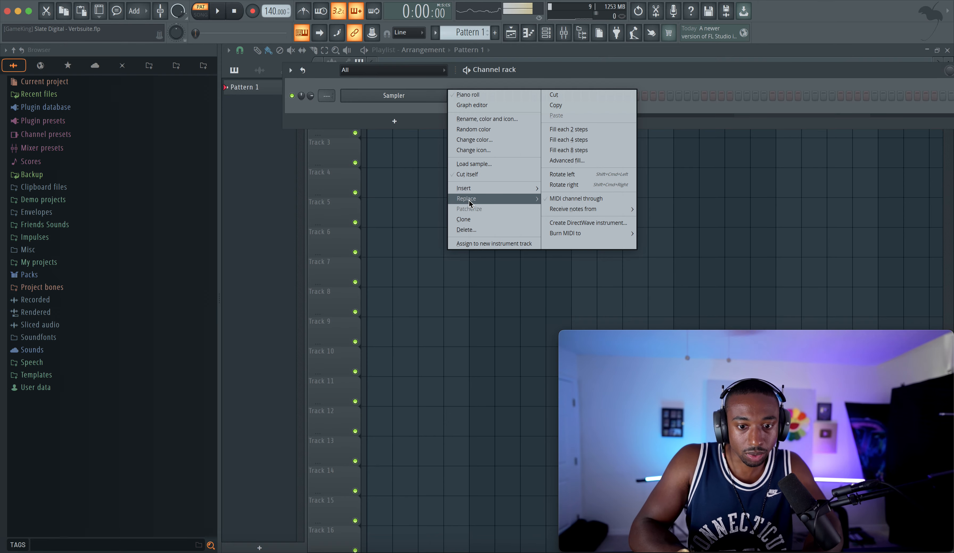
pyautogui.moveTo(478, 198)
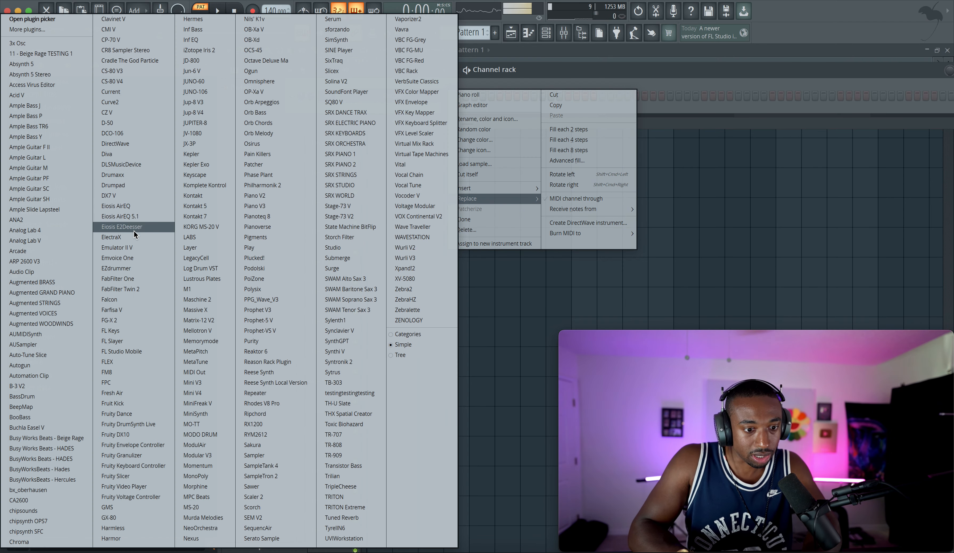
pyautogui.click(129, 331)
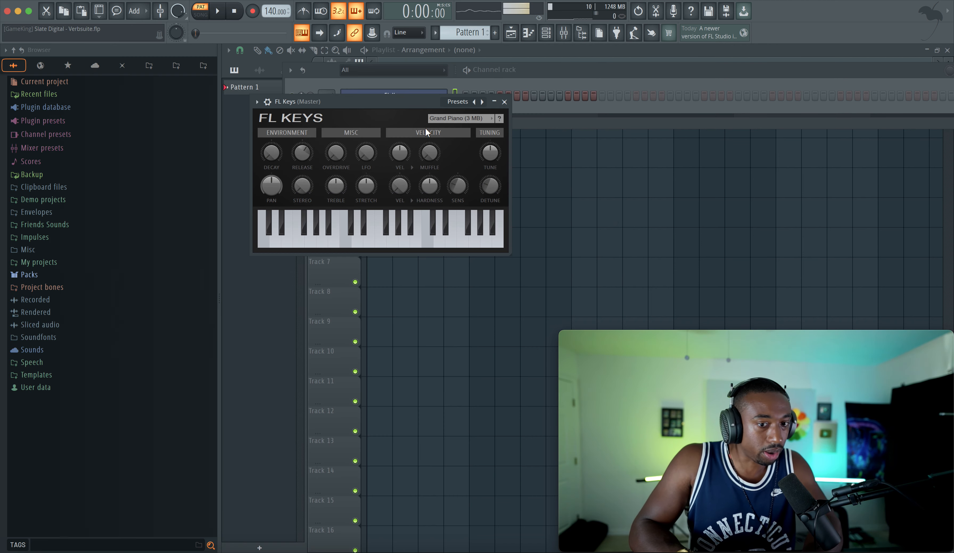
pyautogui.click(505, 101)
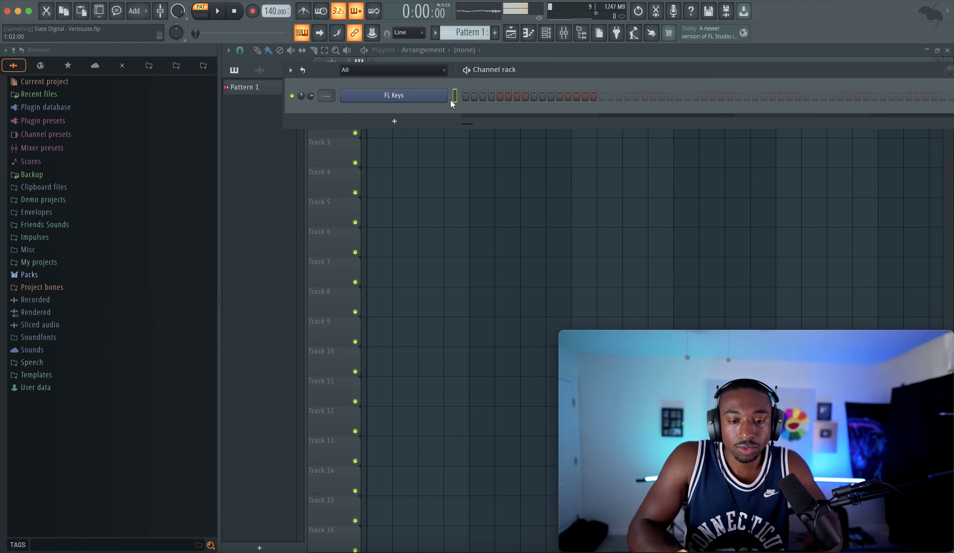
# Turn on the metronome and set the project tempo to 100 BPM
pyautogui.click(306, 12)
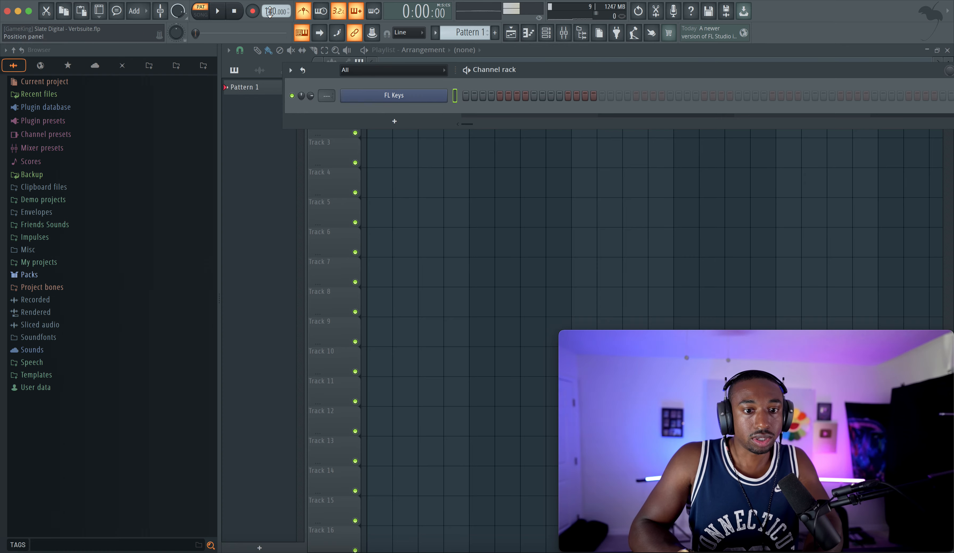
pyautogui.moveTo(270, 13); pyautogui.dragTo(270, 16)
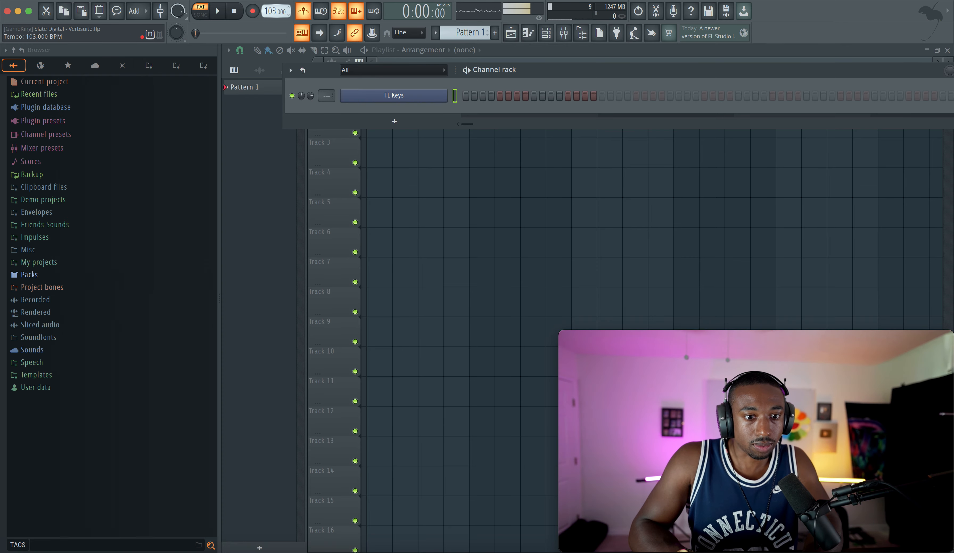
# Open the FL Keys piano roll and draw half-bar D5 and A4 notes one after the other across bar 1
pyautogui.rightClick(391, 95)
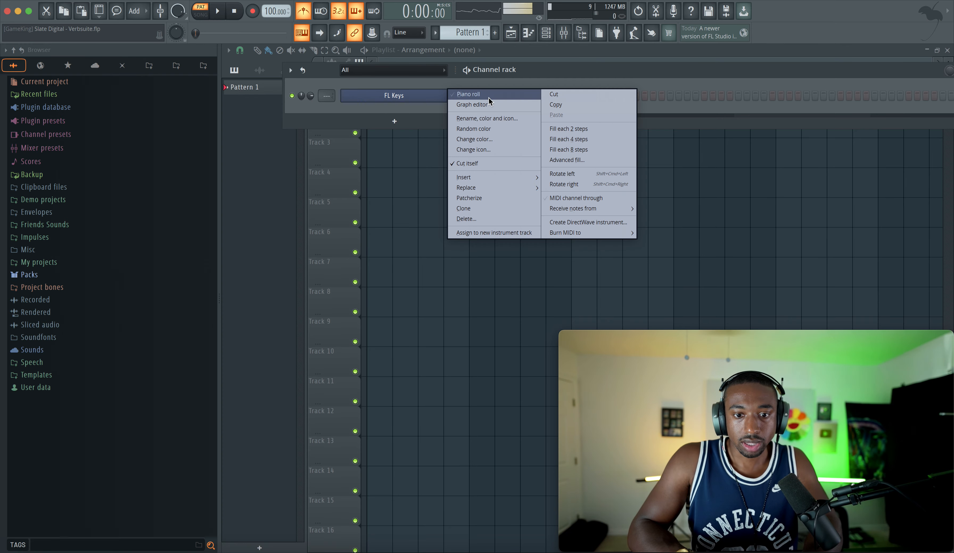
pyautogui.click(471, 93)
pyautogui.click(268, 210)
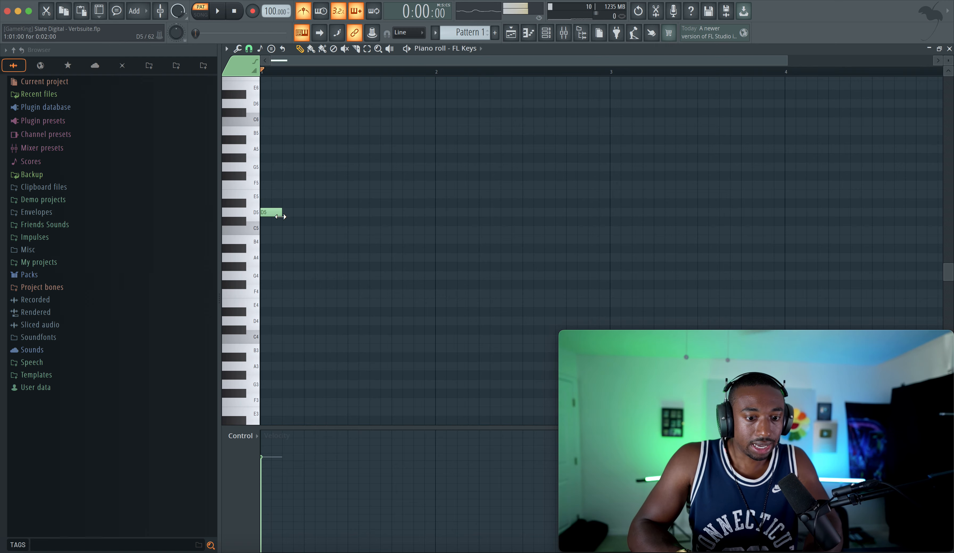
pyautogui.moveTo(279, 214); pyautogui.dragTo(347, 213)
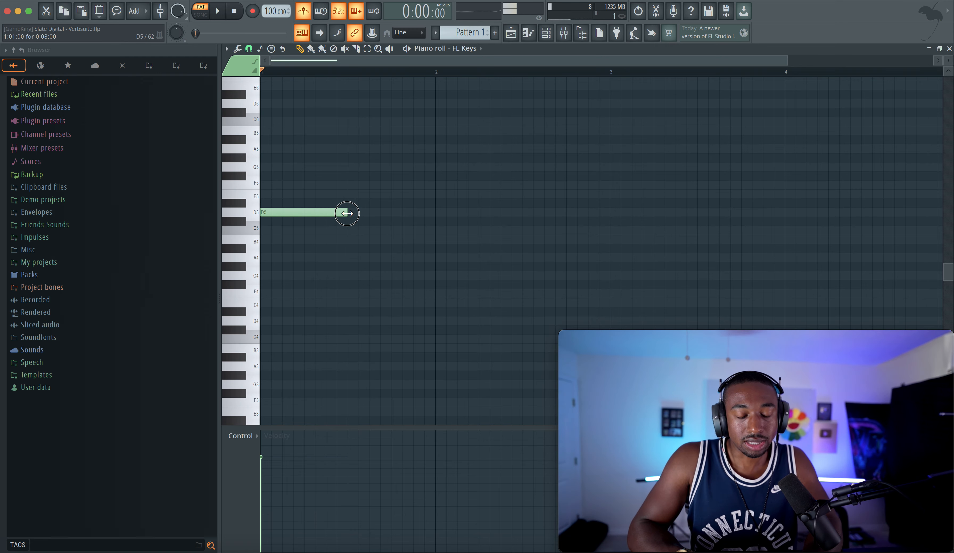
pyautogui.click(352, 257)
pyautogui.scroll(3, 279, 166)
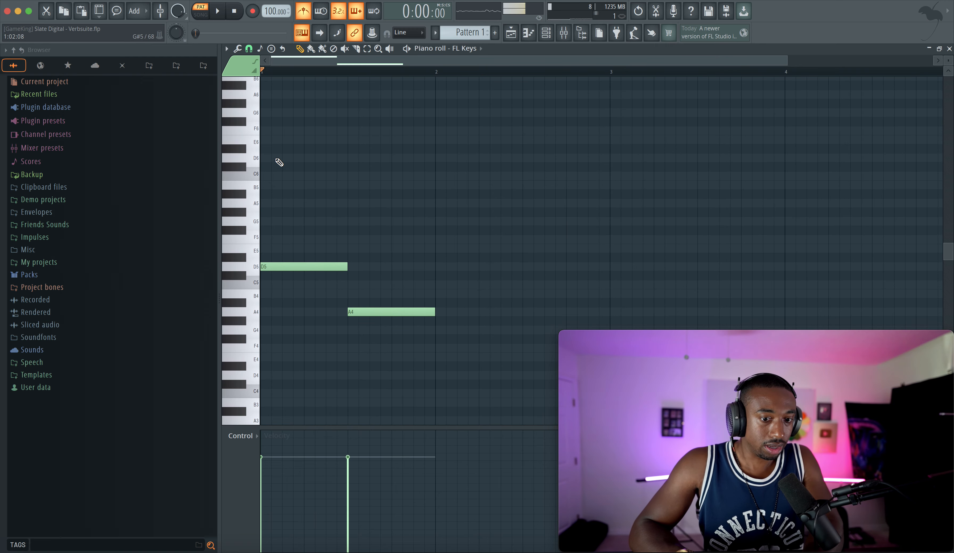
# Hide the browser and add a D6 note one step long at the start of bar 1
pyautogui.click(582, 33)
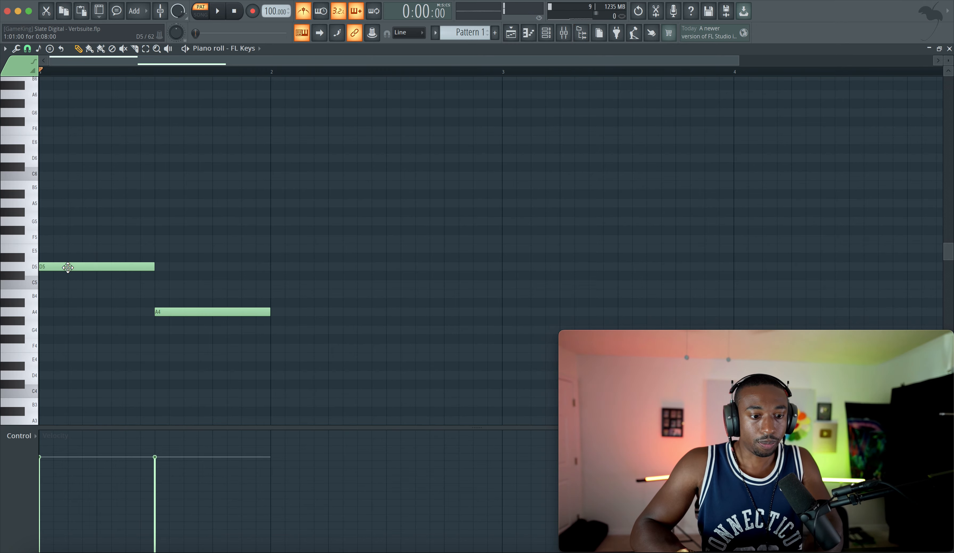
pyautogui.click(49, 158)
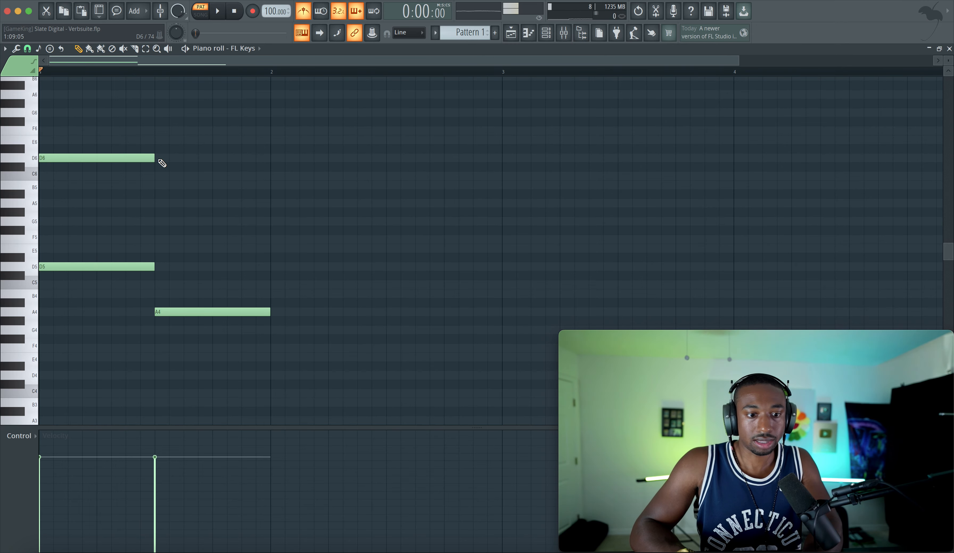
pyautogui.click(60, 158)
pyautogui.moveTo(153, 158); pyautogui.dragTo(60, 158)
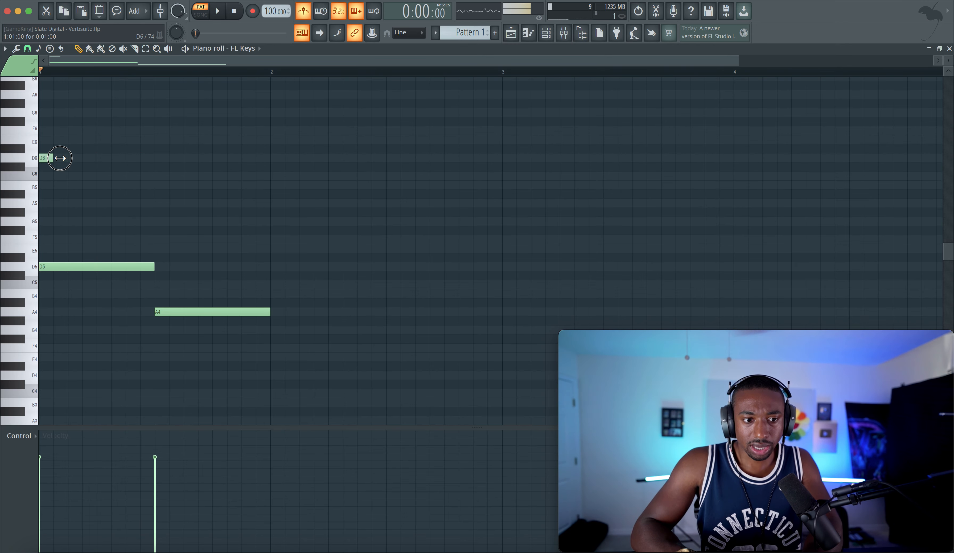
pyautogui.click(60, 158)
pyautogui.rightClick(60, 158)
pyautogui.scroll(3, 63, 163)
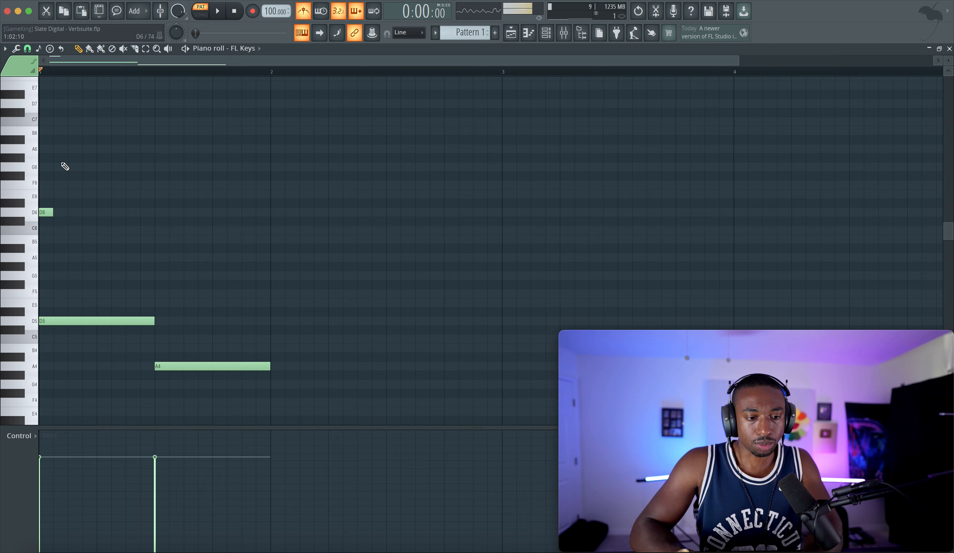
# Add one-step F6 and A6 notes at steps 4 and 7 of bar 1, and play the pattern back
pyautogui.click(84, 185)
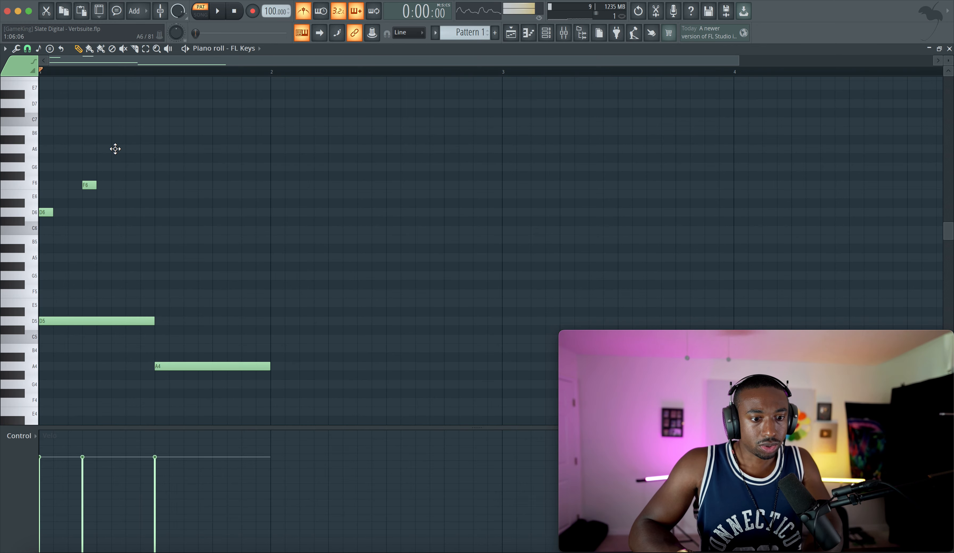
pyautogui.click(116, 148)
pyautogui.doubleClick(117, 148)
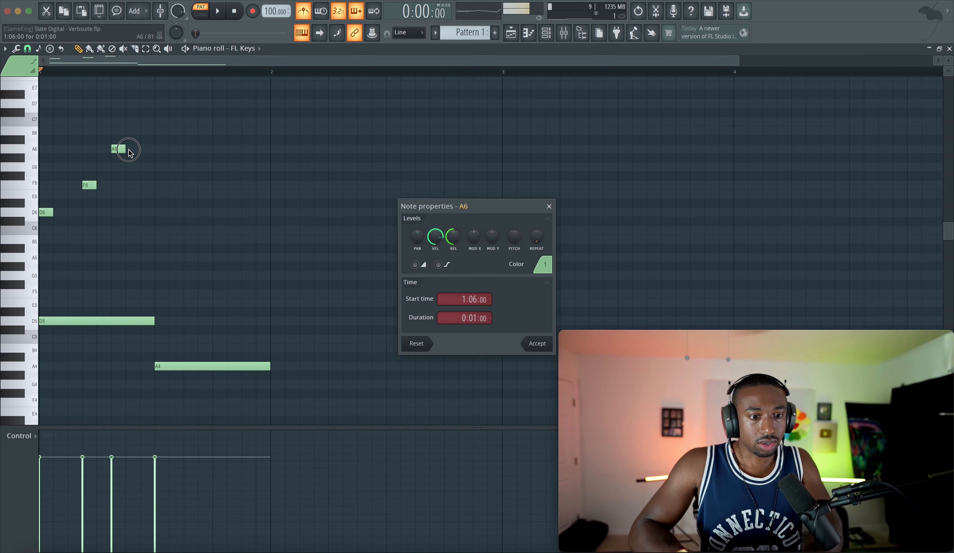
pyautogui.click(531, 344)
pyautogui.moveTo(118, 148); pyautogui.dragTo(136, 149)
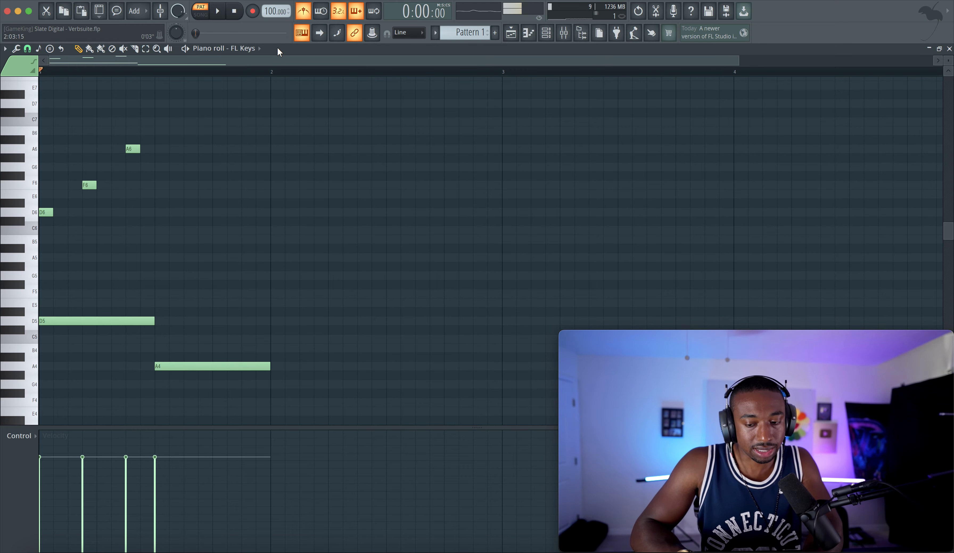
pyautogui.press('space')
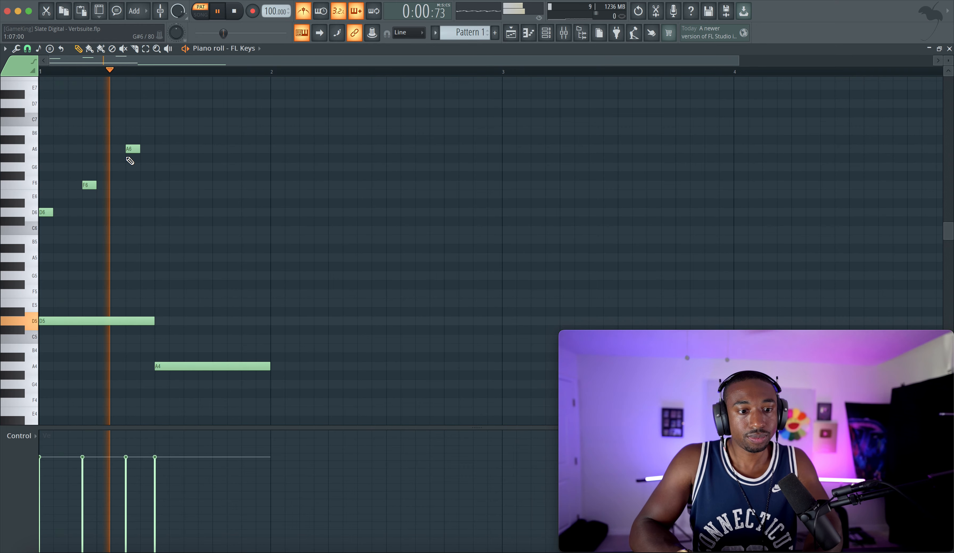
pyautogui.press('space')
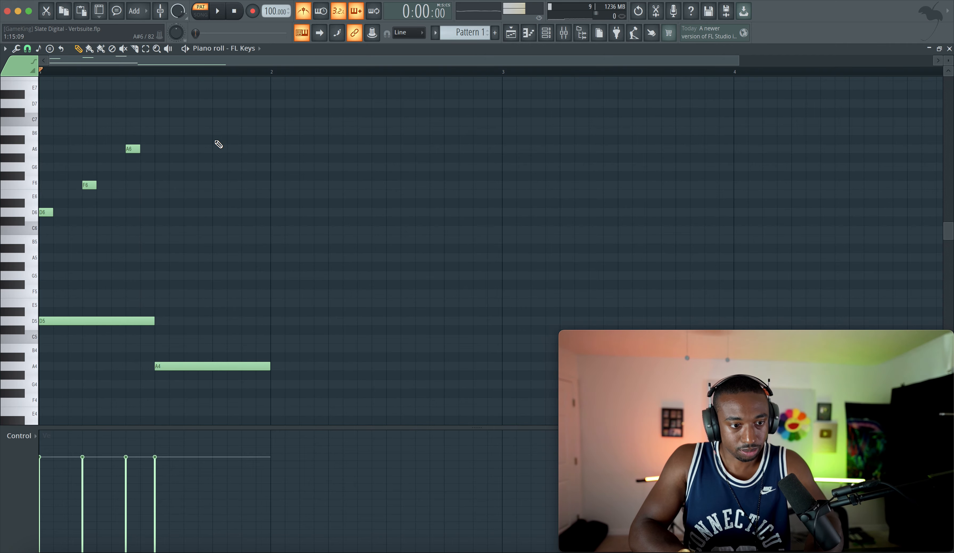
# Add a one-step C7 note at step 10 of bar 1 and play the pattern back
pyautogui.click(171, 122)
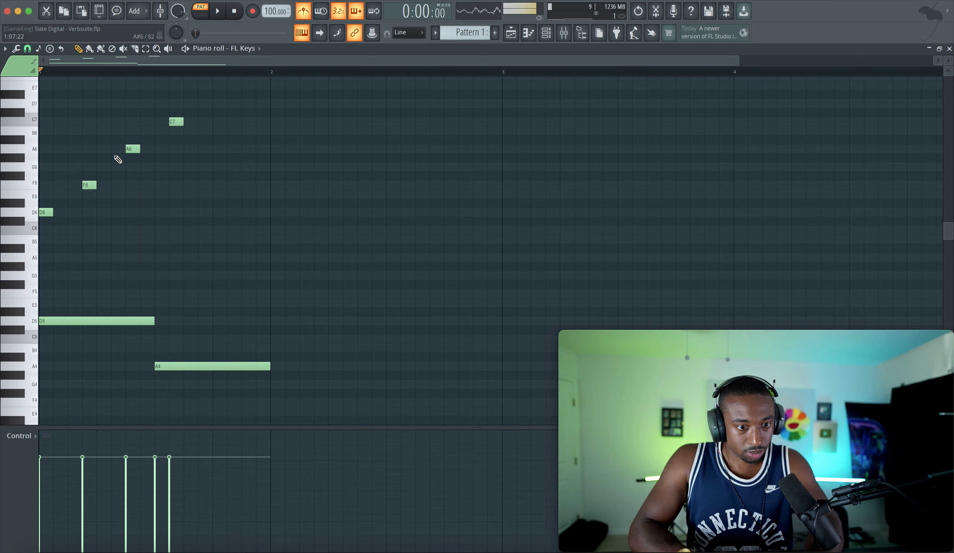
pyautogui.press('space')
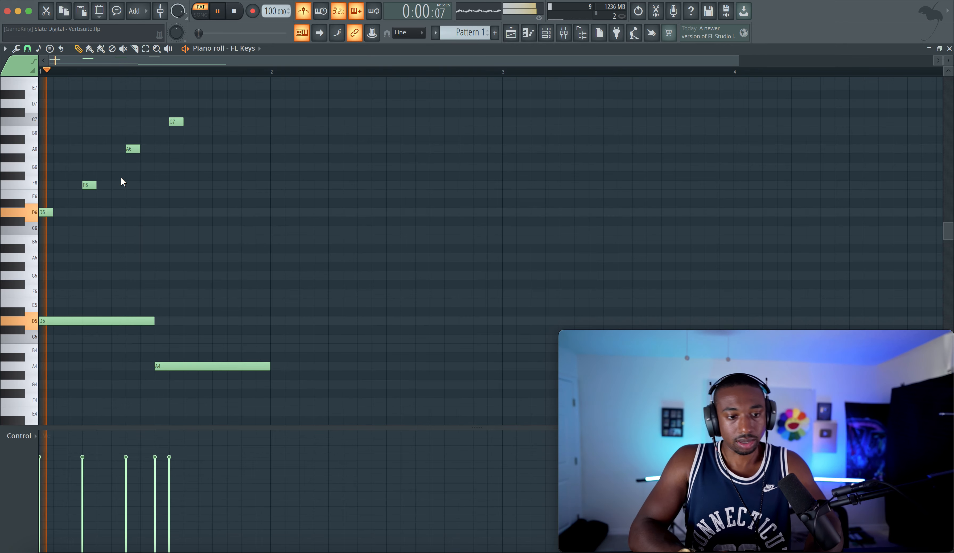
pyautogui.press('space')
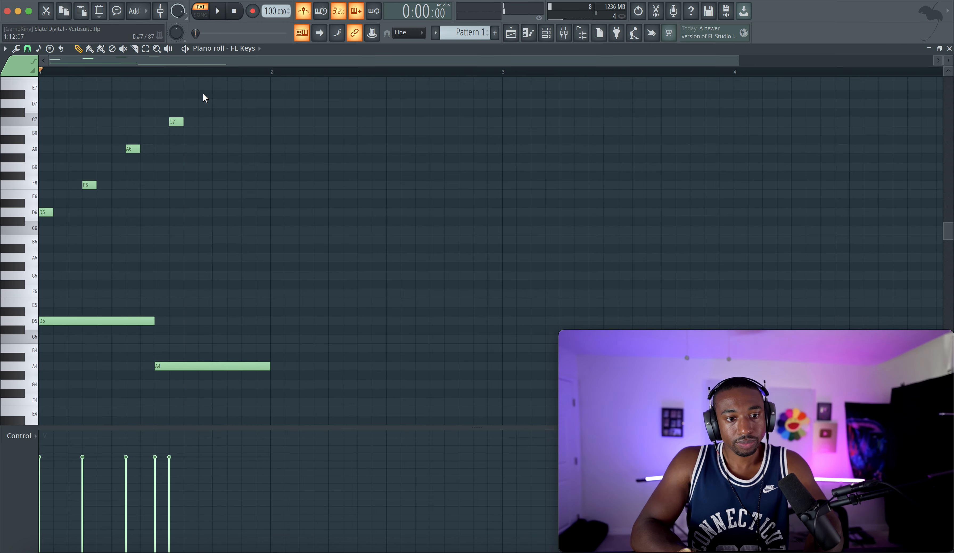
# Continue the rising melody with one-step E7 and G7 notes at steps 12 and 14 of bar 1
pyautogui.click(201, 87)
pyautogui.scroll(3, 225, 113)
pyautogui.click(226, 113)
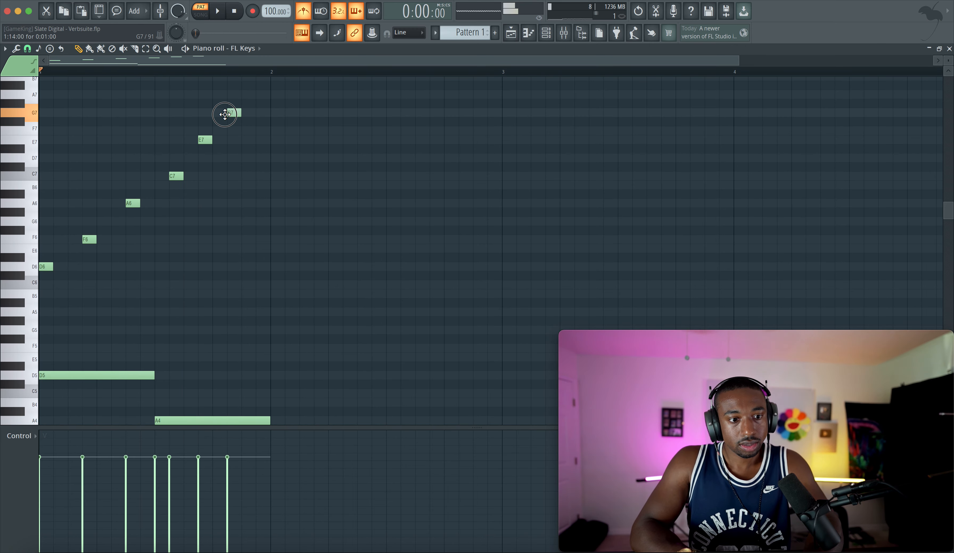
pyautogui.scroll(2, 265, 107)
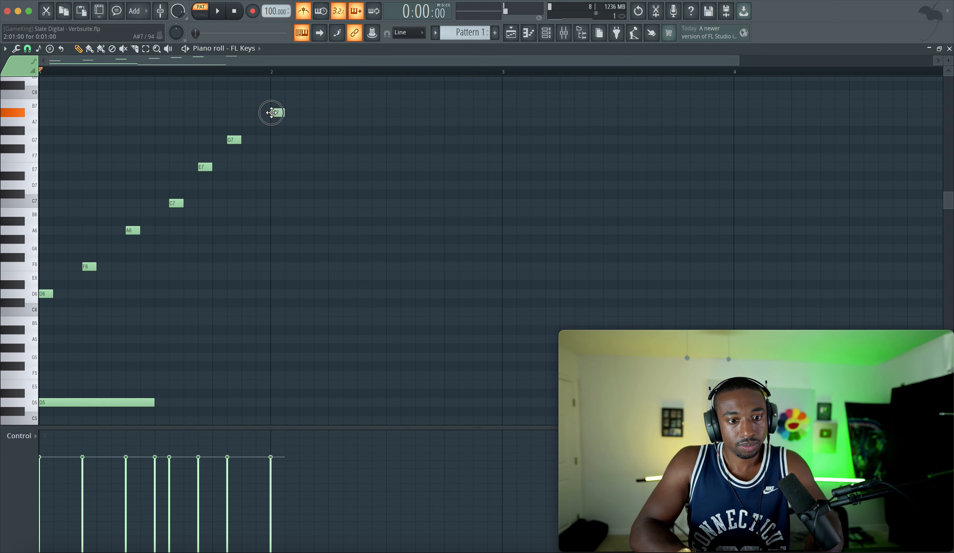
# Move the E7 note to step 13 and the G7 note to step 16 while playing the pattern
pyautogui.press('space')
pyautogui.moveTo(238, 137); pyautogui.dragTo(247, 138)
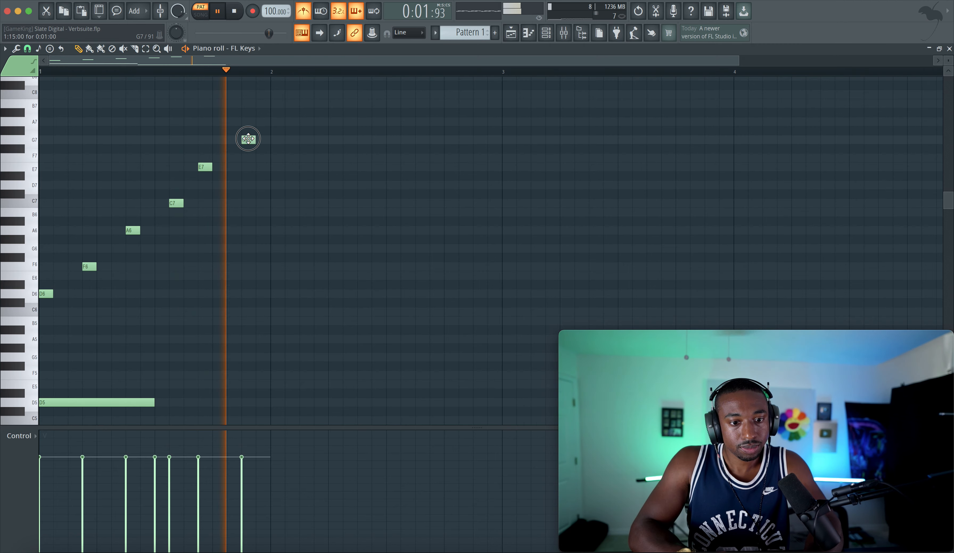
pyautogui.moveTo(209, 165); pyautogui.dragTo(262, 138)
pyautogui.scroll(-4, 258, 152)
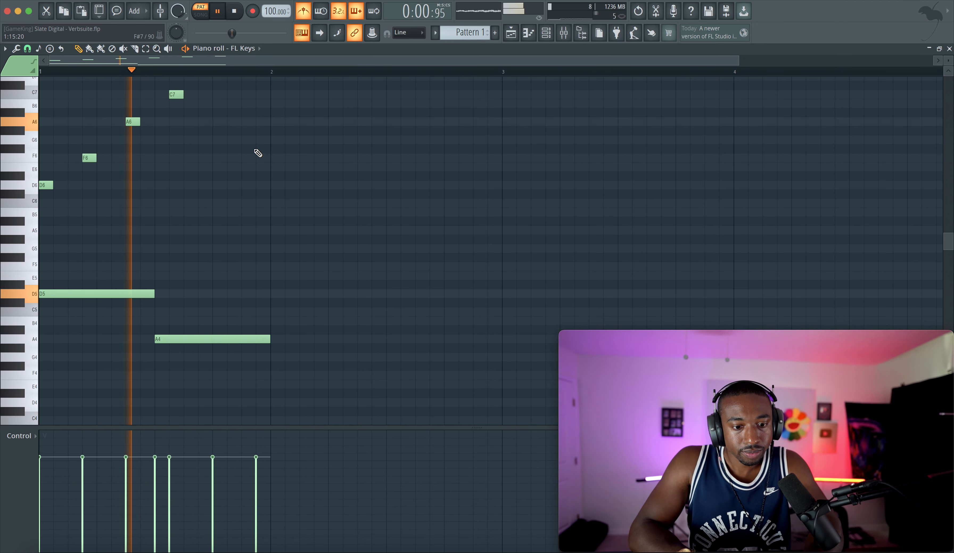
pyautogui.scroll(2, 258, 152)
pyautogui.press('space')
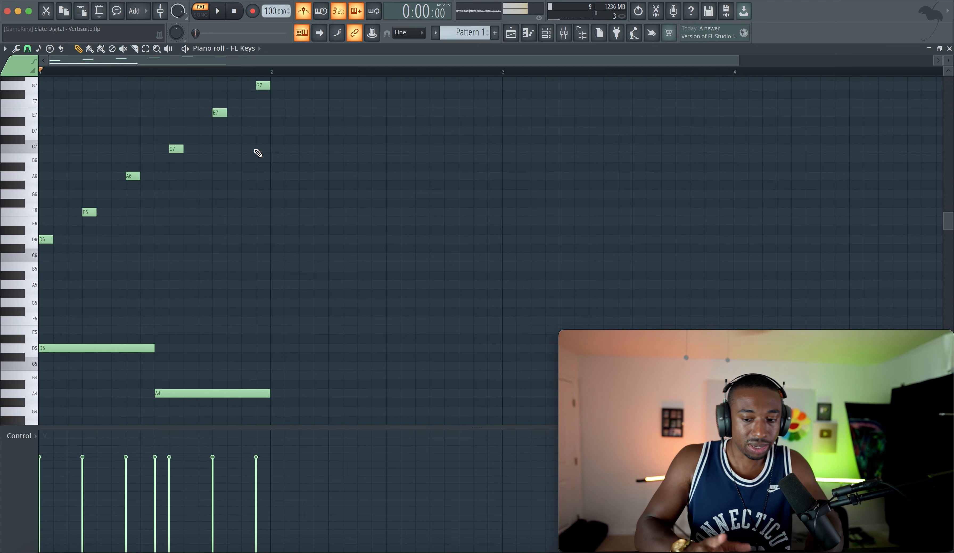
pyautogui.scroll(-4, 256, 152)
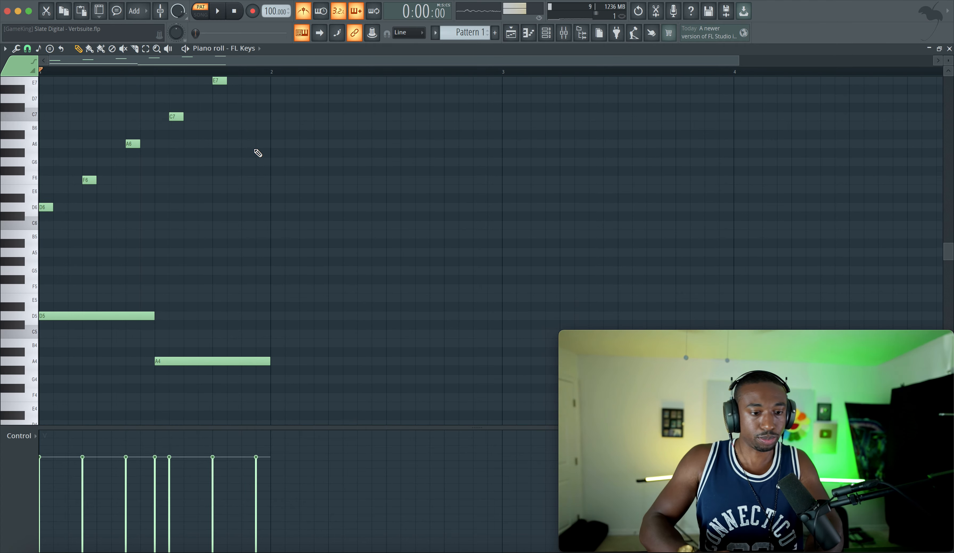
# Open the playlist and place Pattern 1 on Track 1 at bar 1
pyautogui.click(548, 38)
pyautogui.click(511, 36)
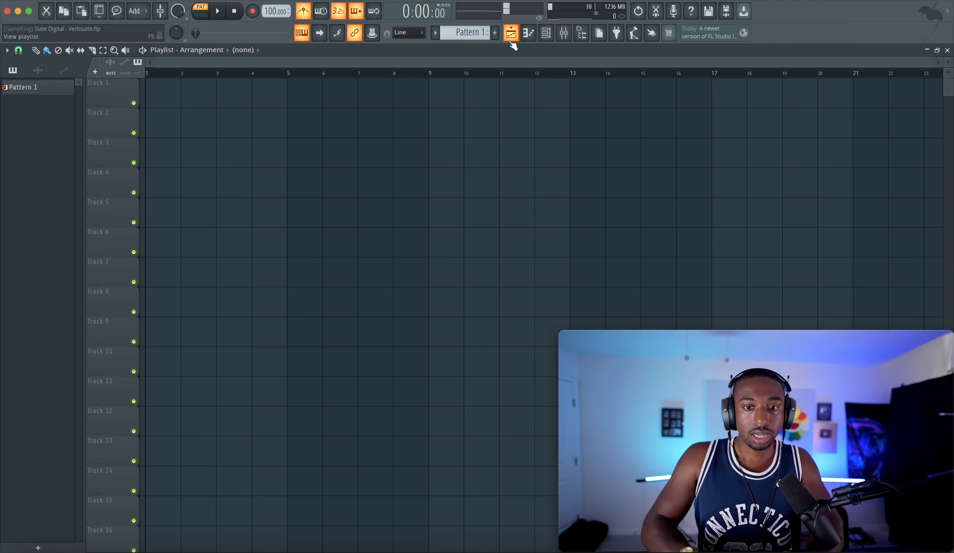
pyautogui.moveTo(23, 87); pyautogui.dragTo(163, 91)
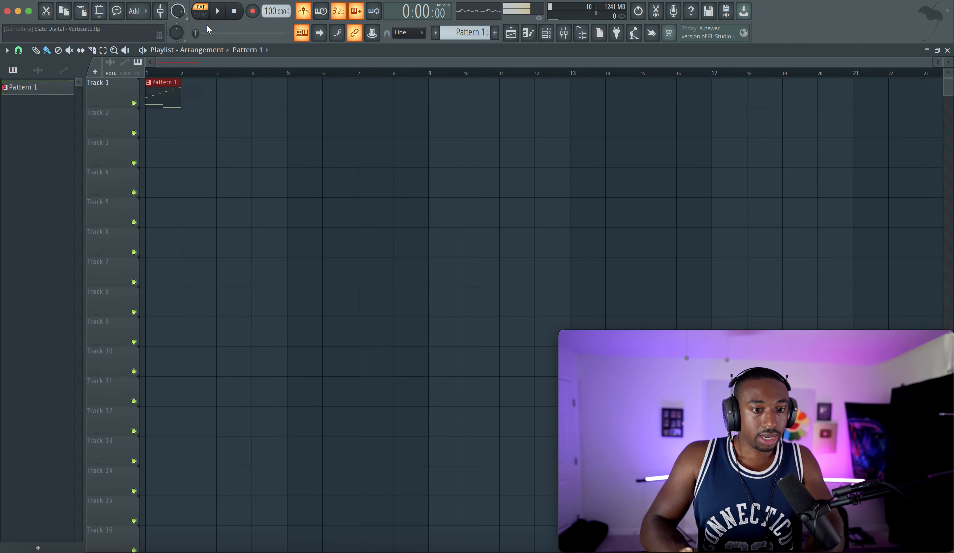
# Consolidate Track 1 to a stereo 32Bit float WAV with the tail set to Cut remainder and 512-point sinc resampling
pyautogui.rightClick(111, 90)
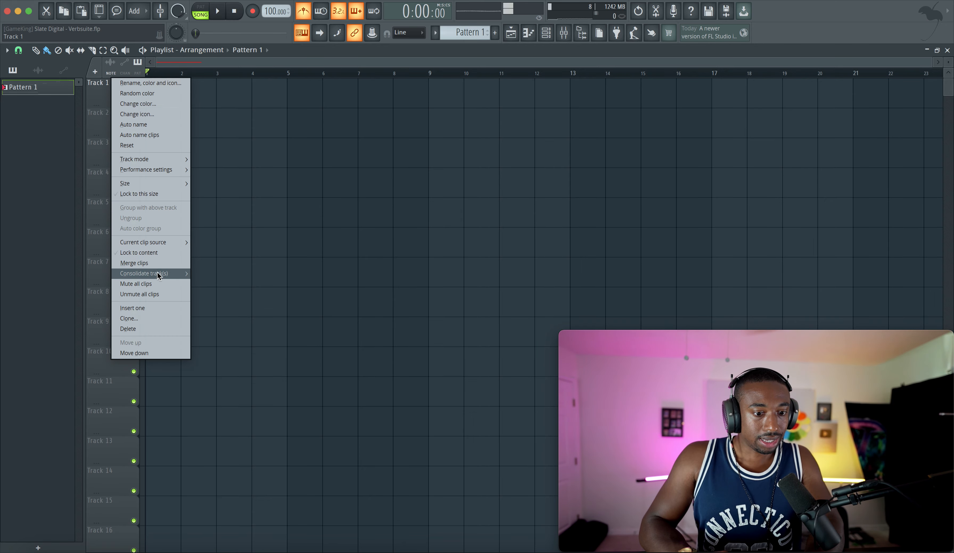
pyautogui.moveTo(173, 276)
pyautogui.click(211, 277)
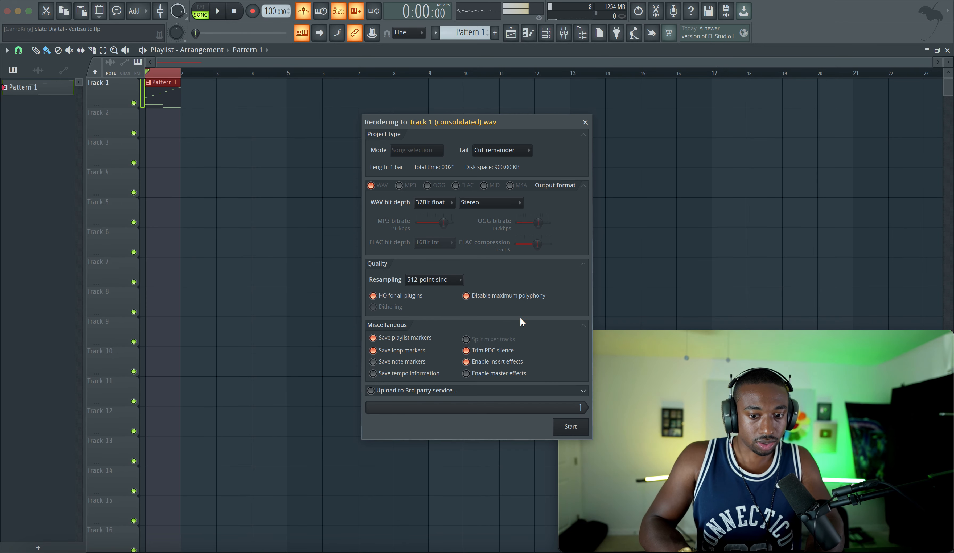
pyautogui.click(498, 150)
pyautogui.click(495, 162)
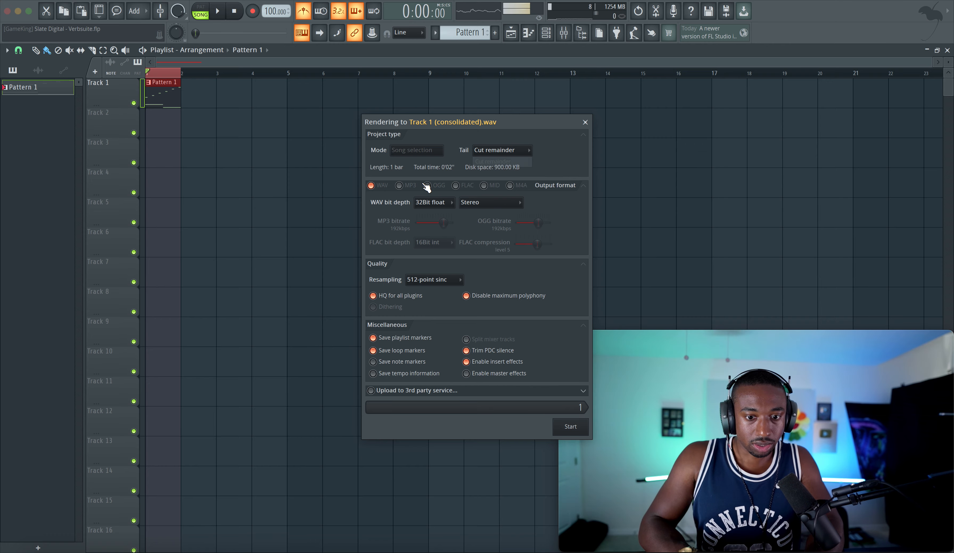
pyautogui.click(424, 201)
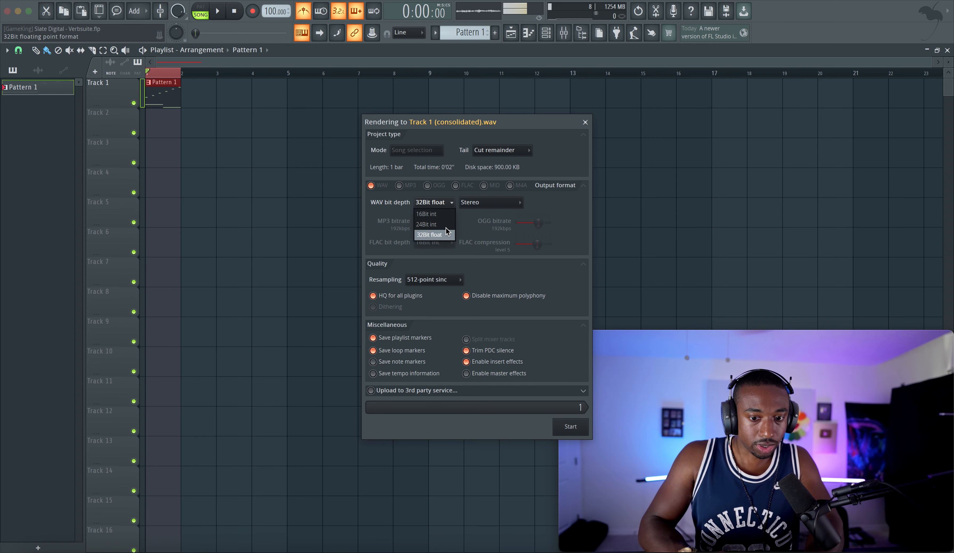
pyautogui.click(590, 210)
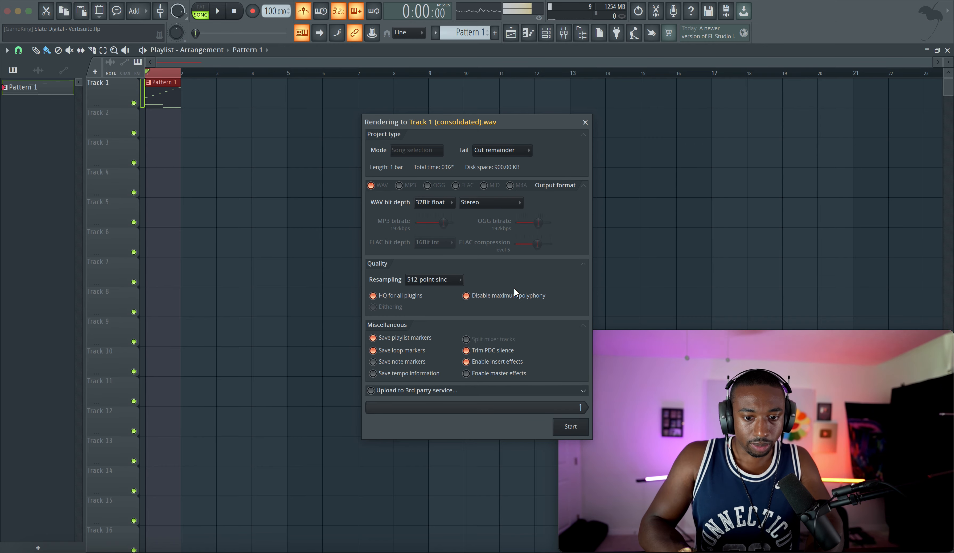
pyautogui.click(447, 279)
pyautogui.click(539, 275)
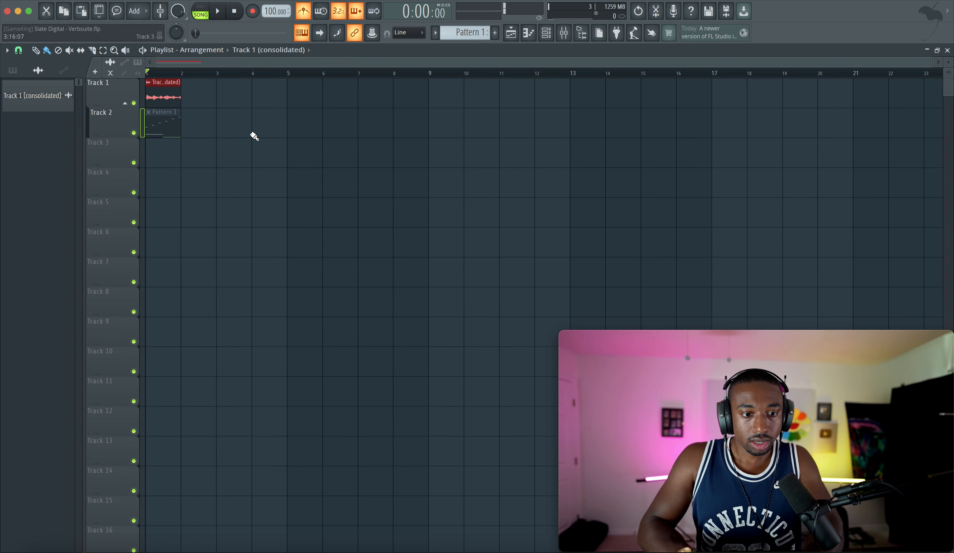
# Open the consolidated clip's audio settings and set the sample start offset to 1%
pyautogui.doubleClick(163, 89)
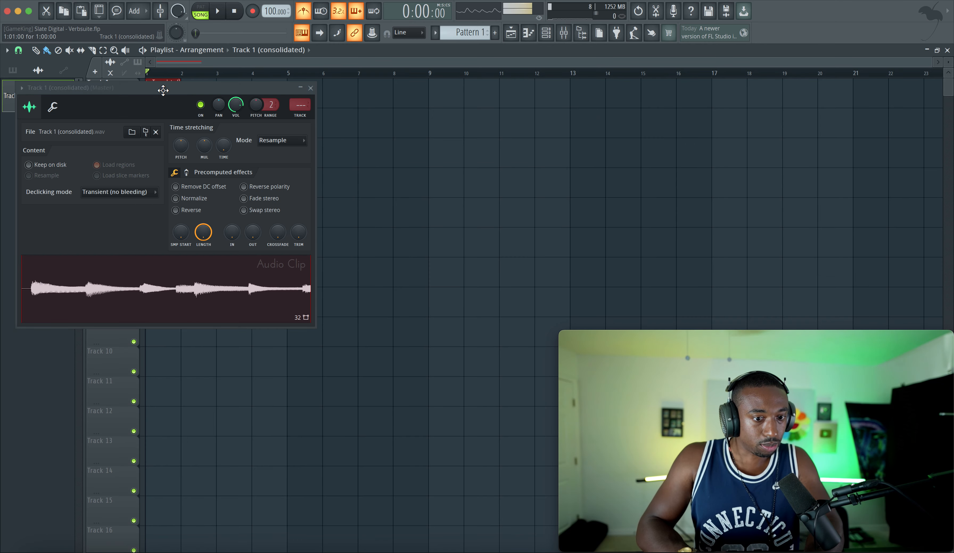
pyautogui.rightClick(140, 272)
pyautogui.click(122, 276)
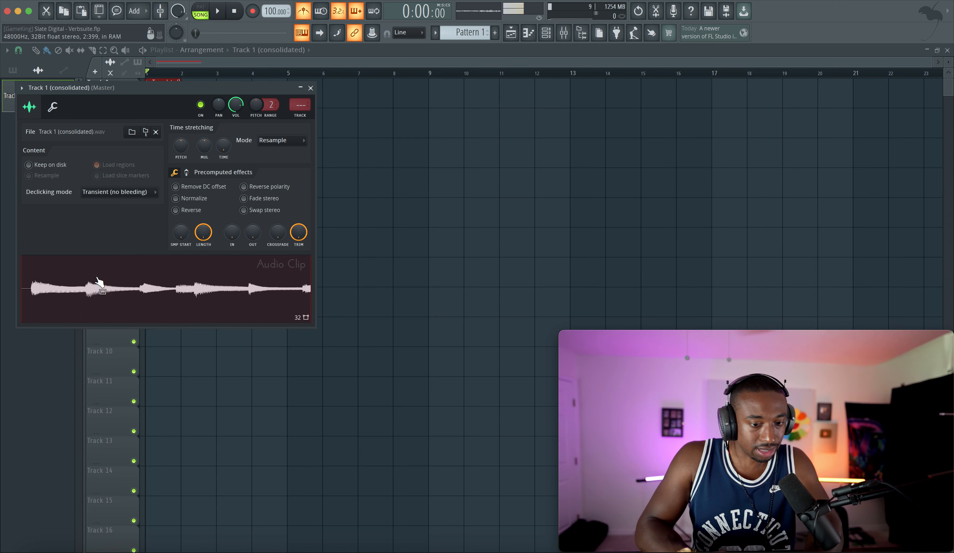
pyautogui.moveTo(186, 241); pyautogui.dragTo(186, 237)
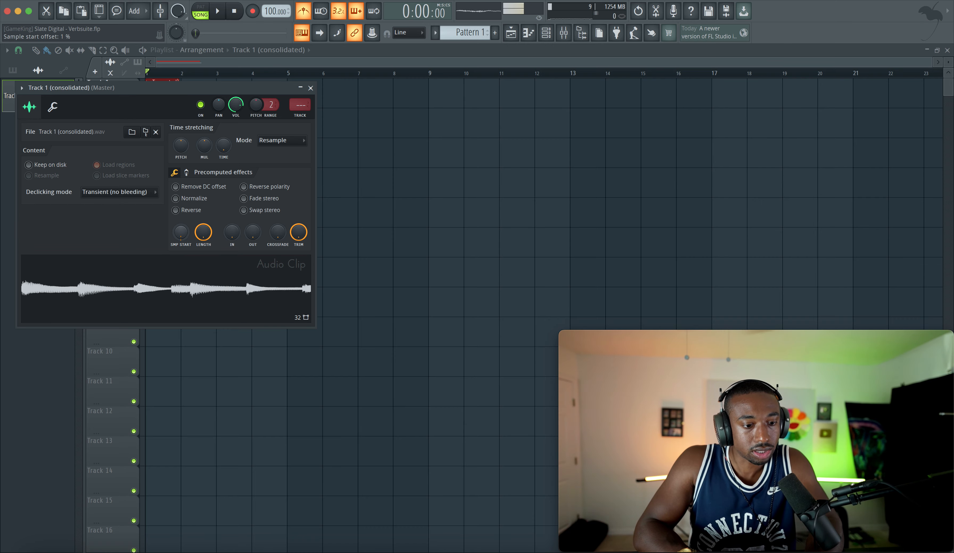
# Open the clip's audio in a new Fruity Granulizer channel and turn on looping
pyautogui.rightClick(172, 273)
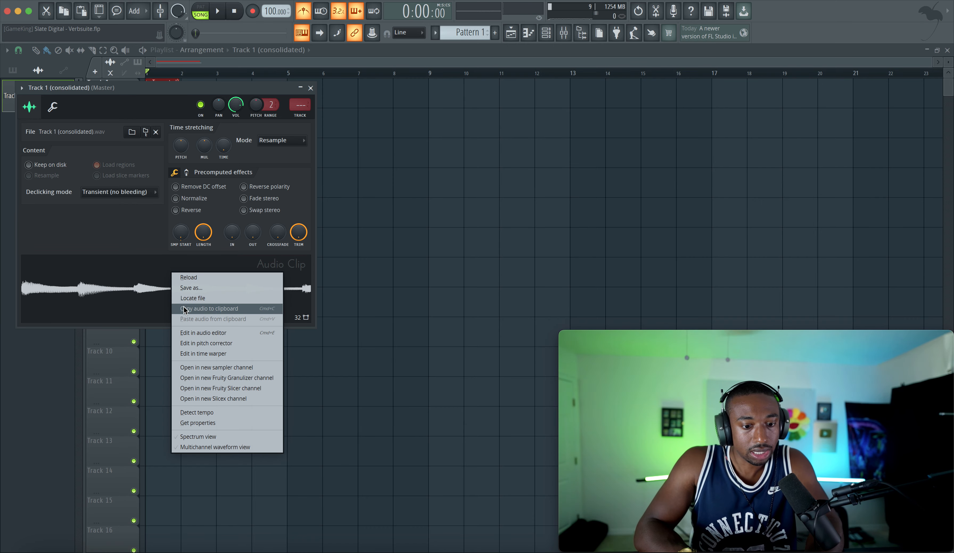
pyautogui.click(226, 378)
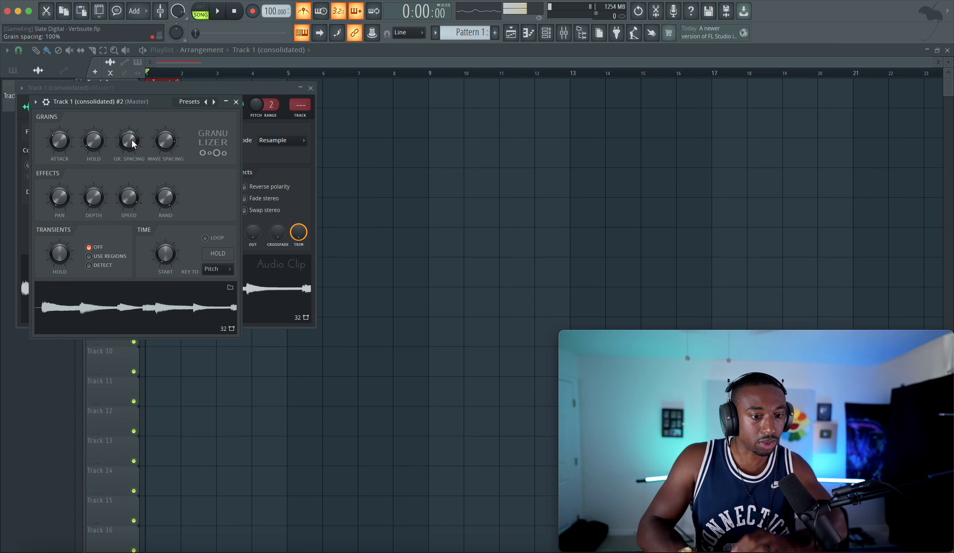
pyautogui.moveTo(130, 138); pyautogui.dragTo(130, 141)
pyautogui.press('space')
pyautogui.press('space')
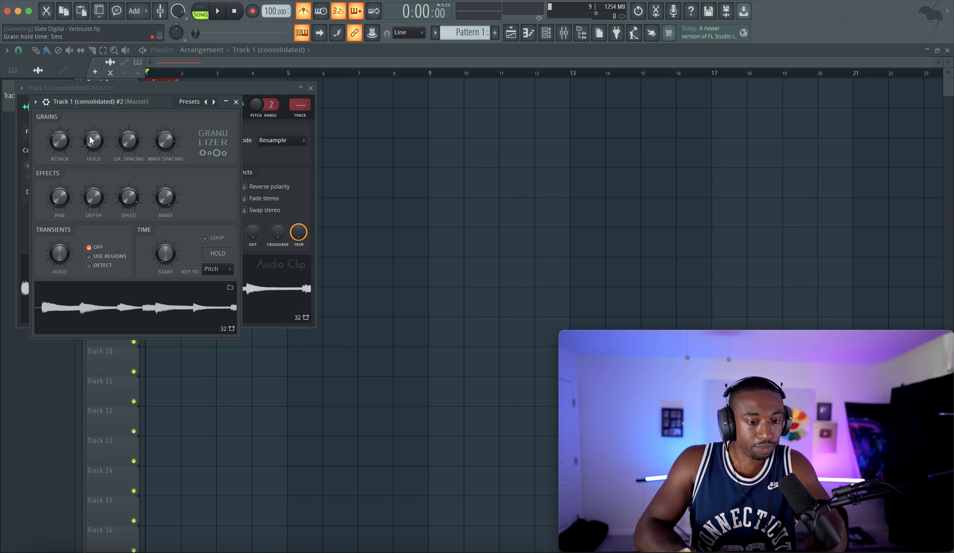
pyautogui.click(217, 241)
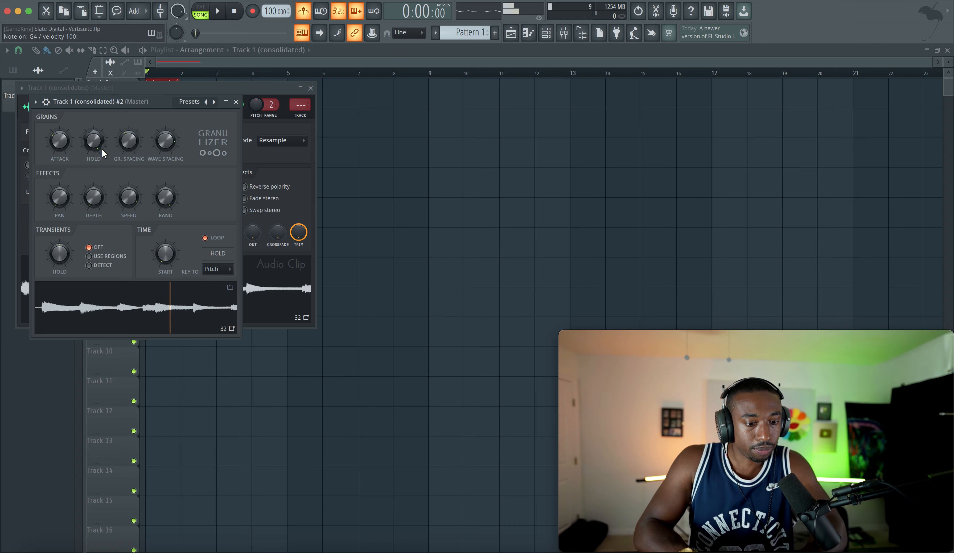
# Adjust the Granulizer's grain spacing while auditioning notes
pyautogui.moveTo(131, 141); pyautogui.dragTo(130, 133)
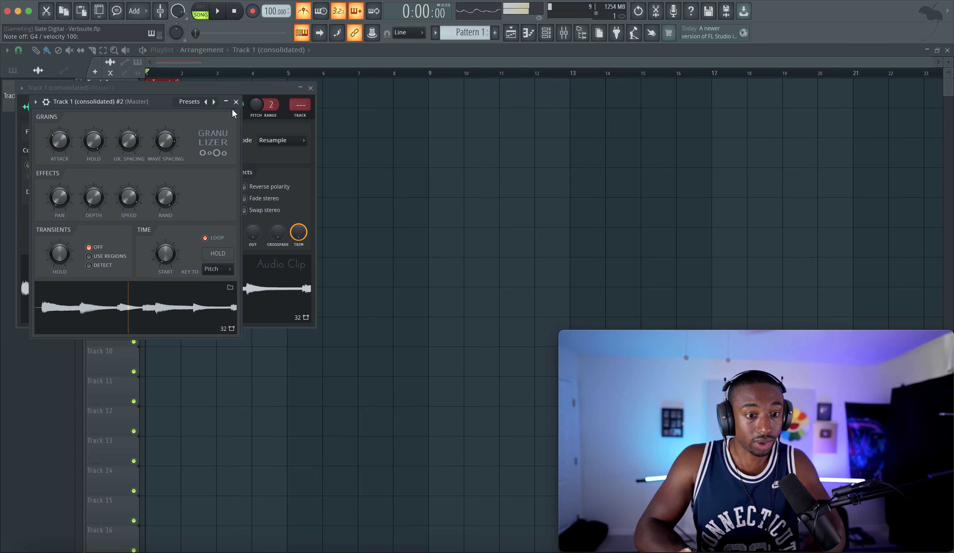
pyautogui.press('space')
pyautogui.press('space')
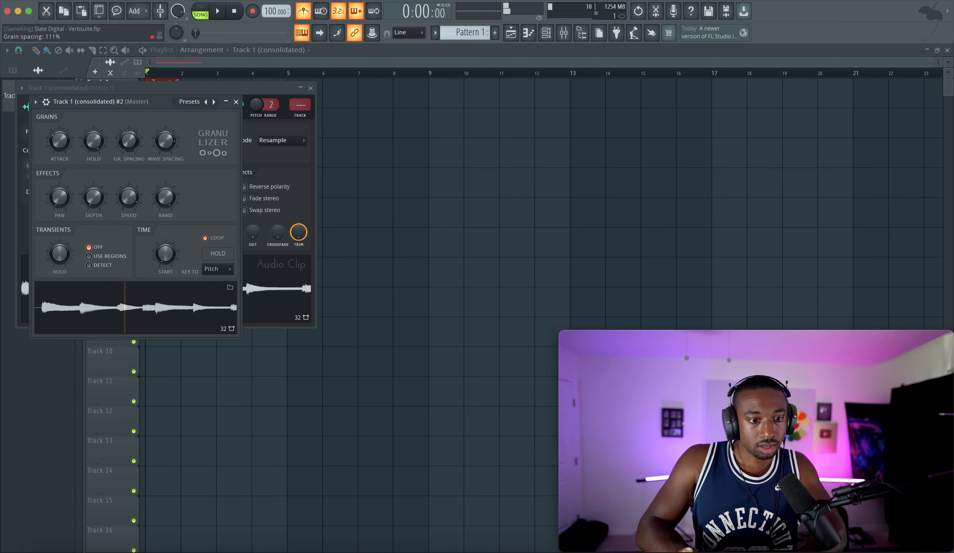
pyautogui.moveTo(129, 141); pyautogui.dragTo(128, 150)
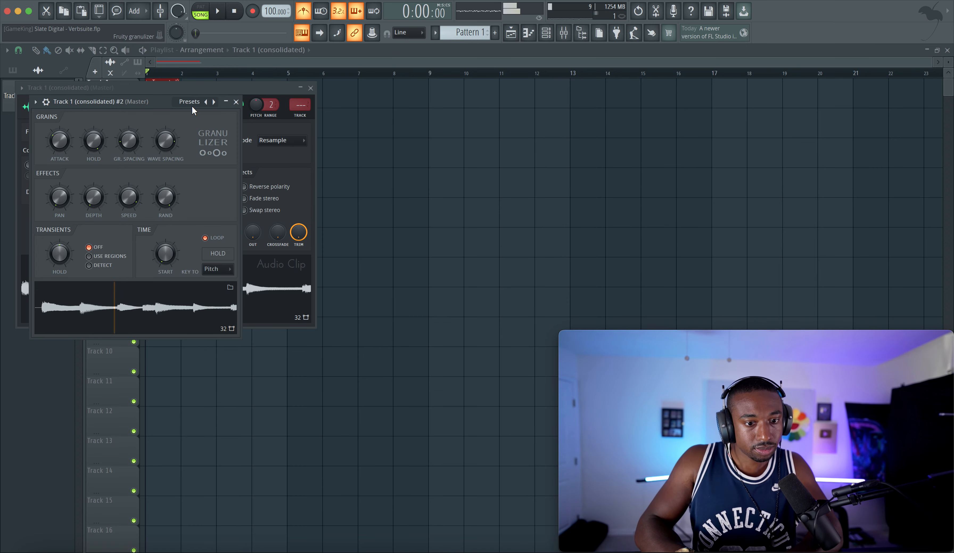
# Close the Granulizer, switch the channel rack to the empty Pattern 2 and select the Track 1 (consolidated) #2 channel
pyautogui.click(237, 102)
pyautogui.click(546, 33)
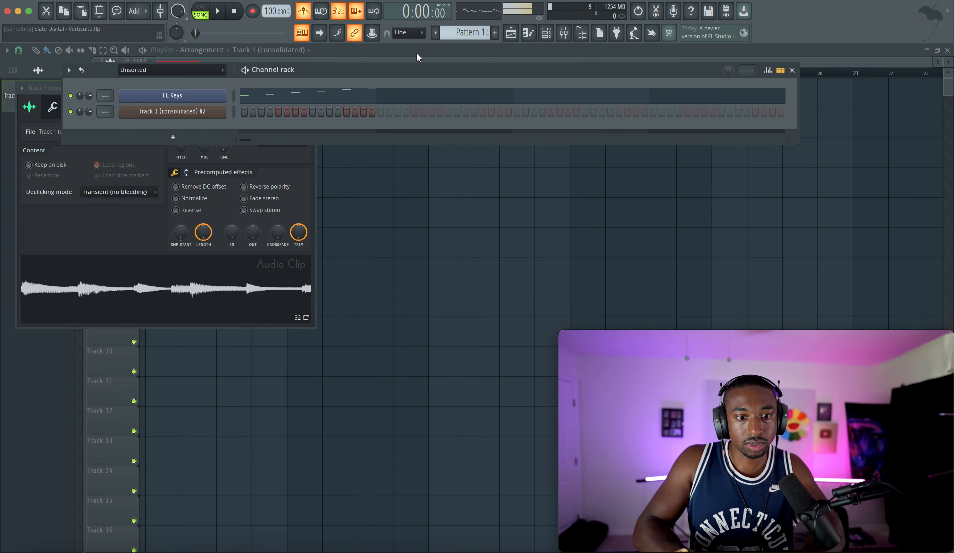
pyautogui.scroll(1, 469, 30)
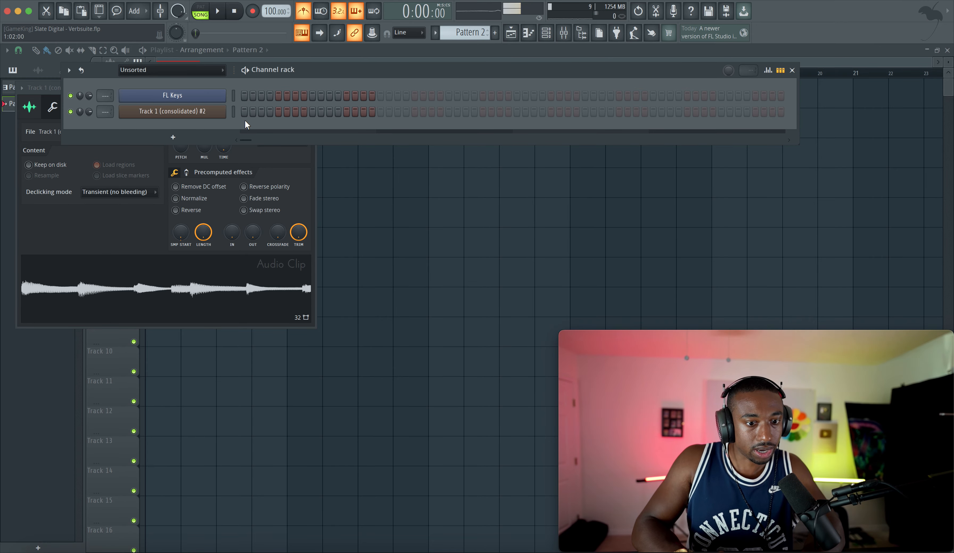
pyautogui.click(233, 113)
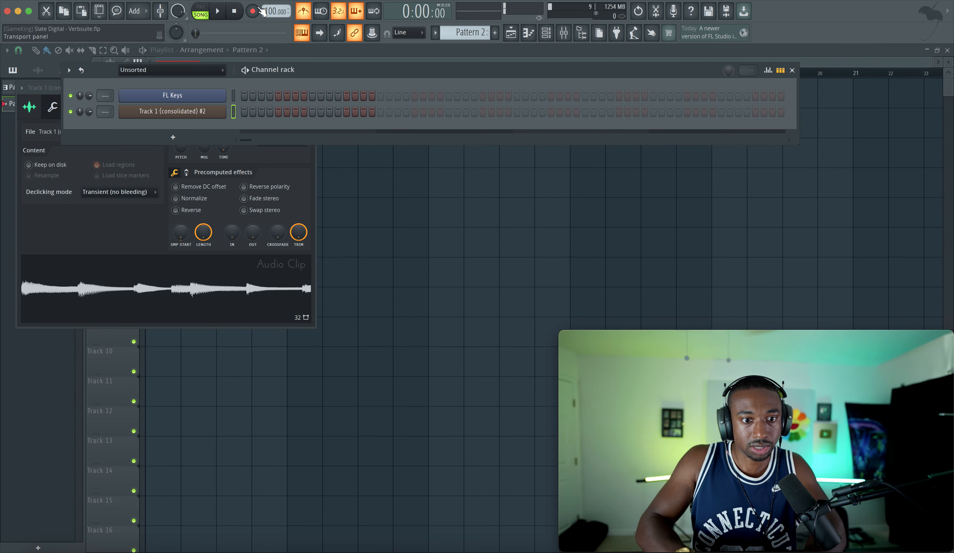
# Record a held A5 note about two bars long on the Granulizer channel in pattern mode
pyautogui.click(253, 11)
pyautogui.click(200, 11)
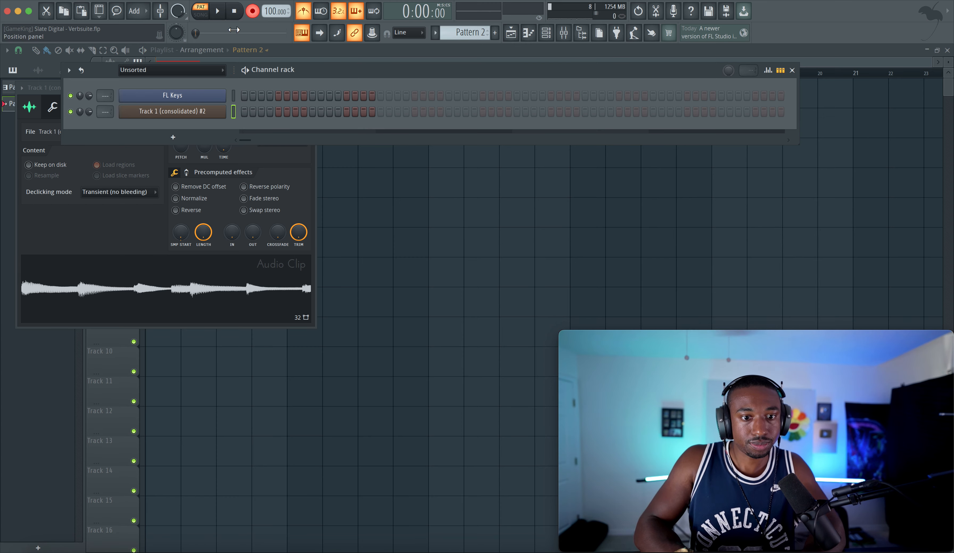
pyautogui.press('space')
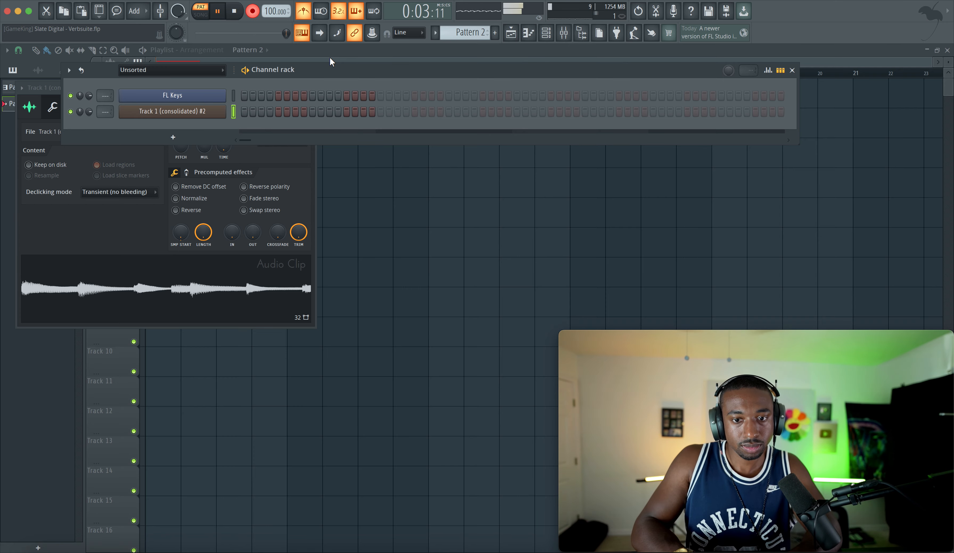
pyautogui.press('space')
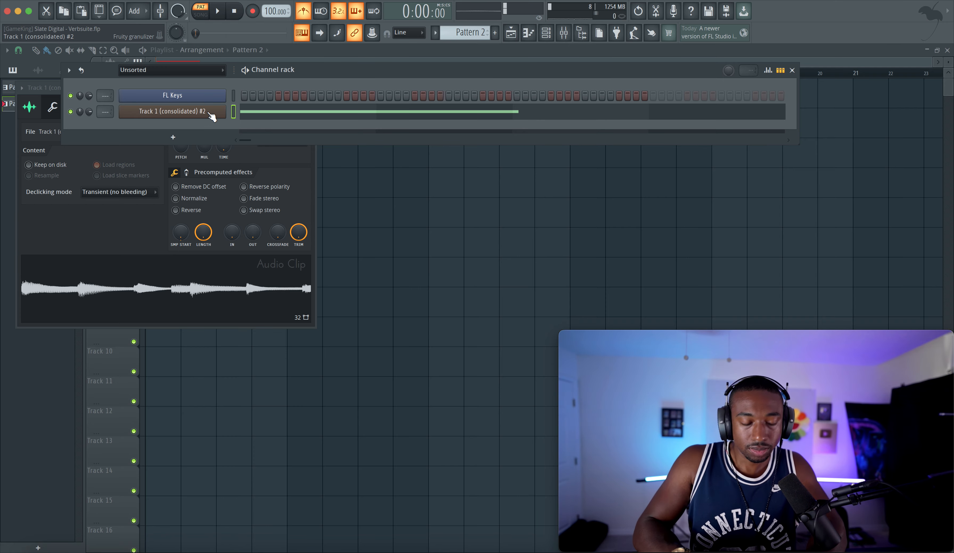
# Route the Granulizer channel to mixer track 2 and load VerbSuite Classics in its first effect slot
pyautogui.hotkey('ctrl', 'l')
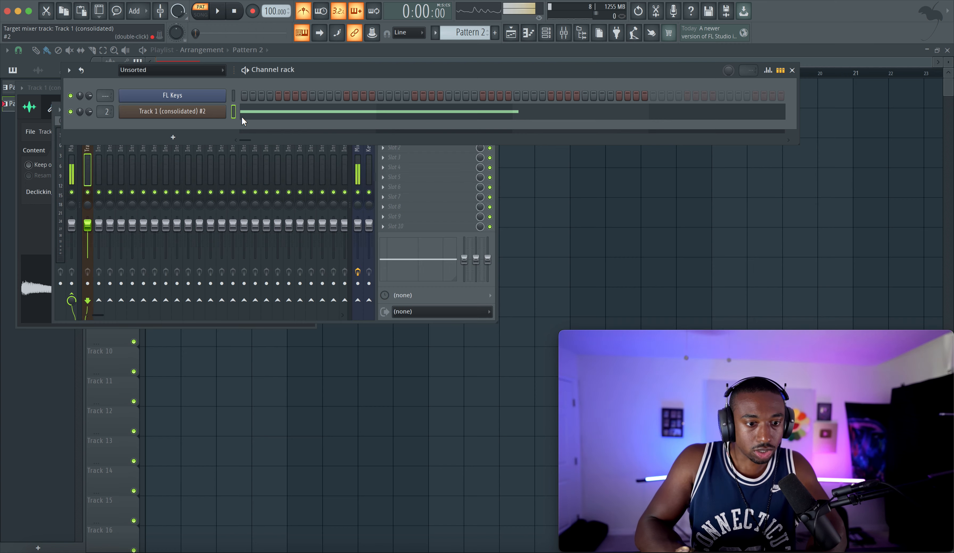
pyautogui.click(390, 233)
pyautogui.click(409, 136)
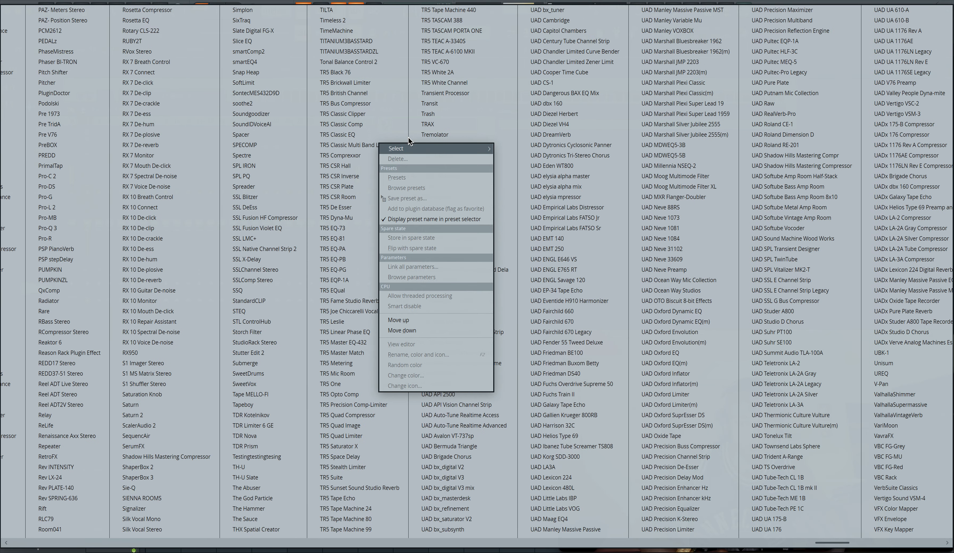
pyautogui.scroll(-3, 409, 137)
pyautogui.click(783, 419)
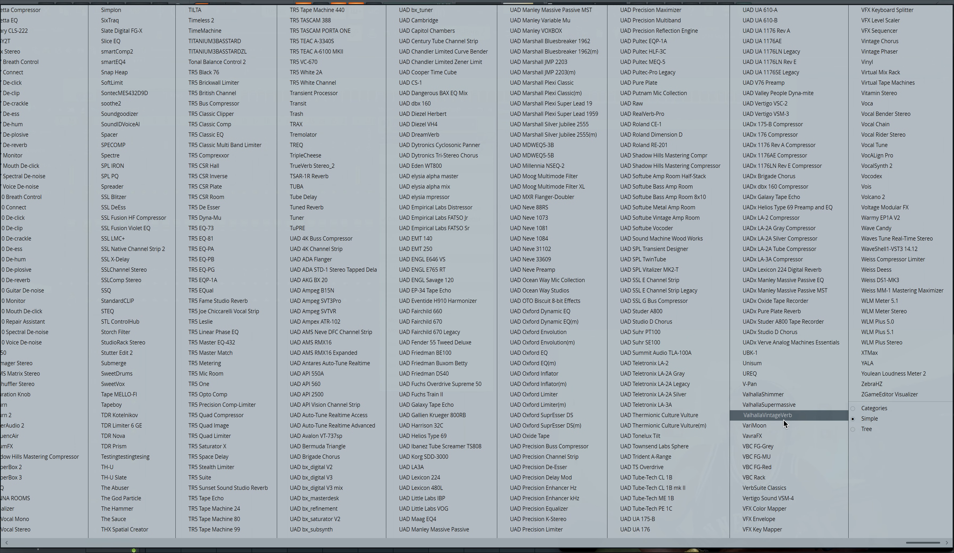
pyautogui.click(775, 488)
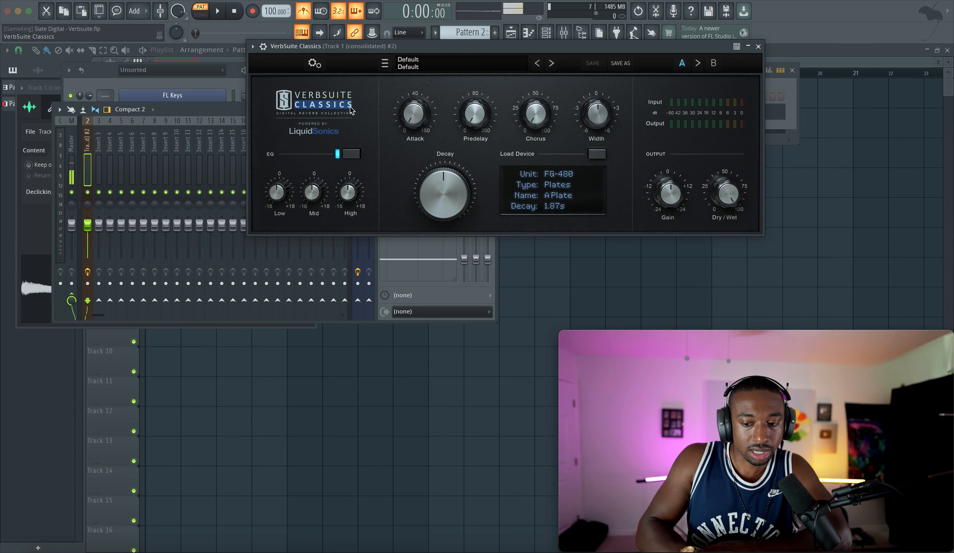
# Close the mixer, move the VerbSuite Classics window below the channel rack and set its Dry/Wet to 0%
pyautogui.moveTo(213, 109); pyautogui.dragTo(205, 259)
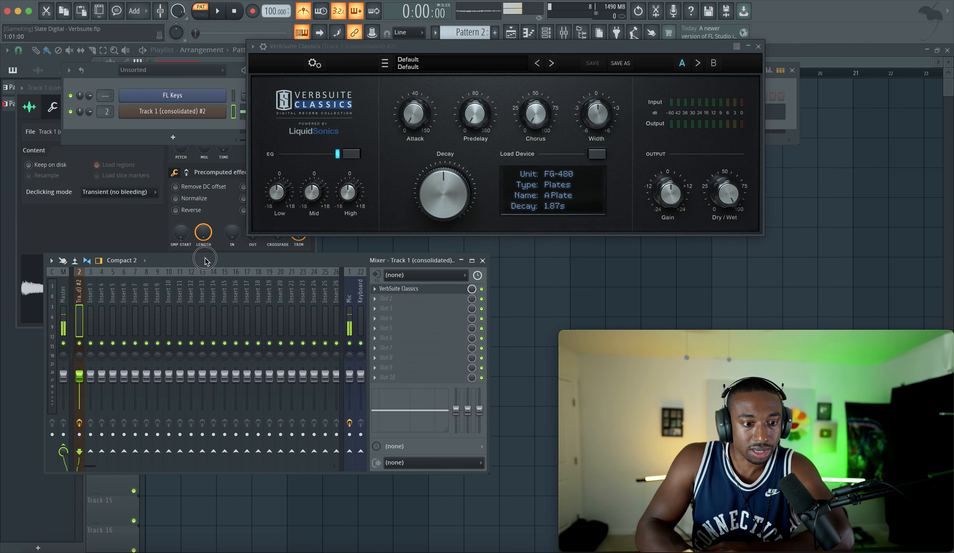
pyautogui.click(483, 261)
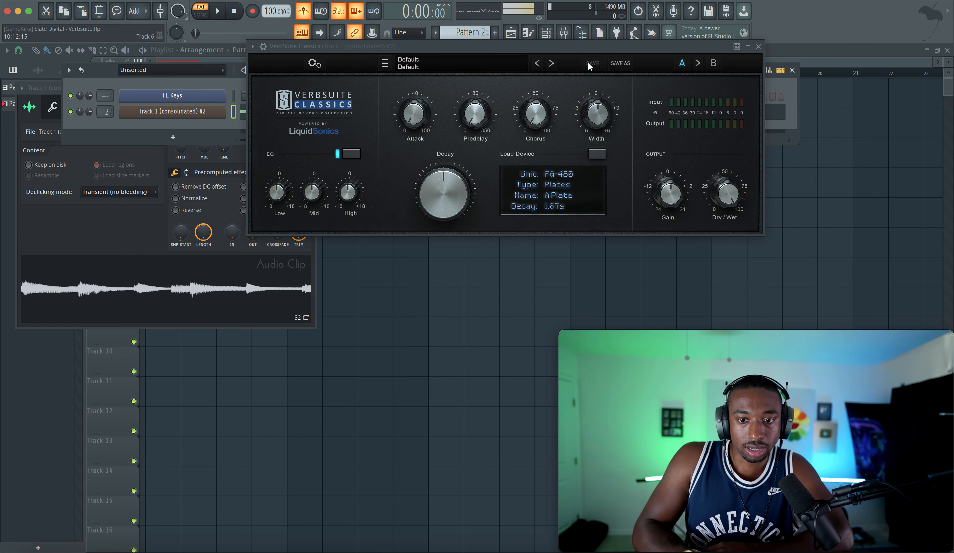
pyautogui.click(581, 32)
pyautogui.click(584, 33)
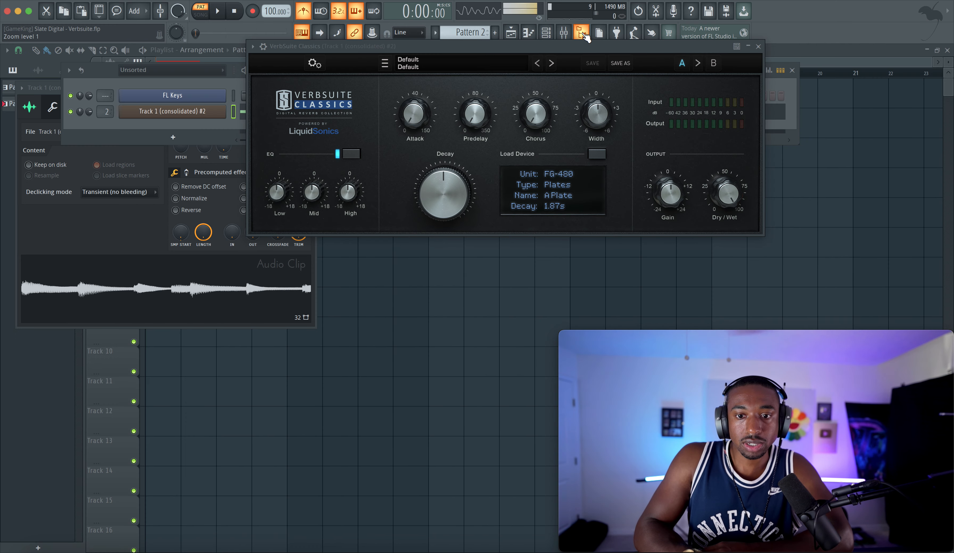
pyautogui.moveTo(549, 50); pyautogui.dragTo(371, 143)
pyautogui.moveTo(547, 289); pyautogui.dragTo(486, 380)
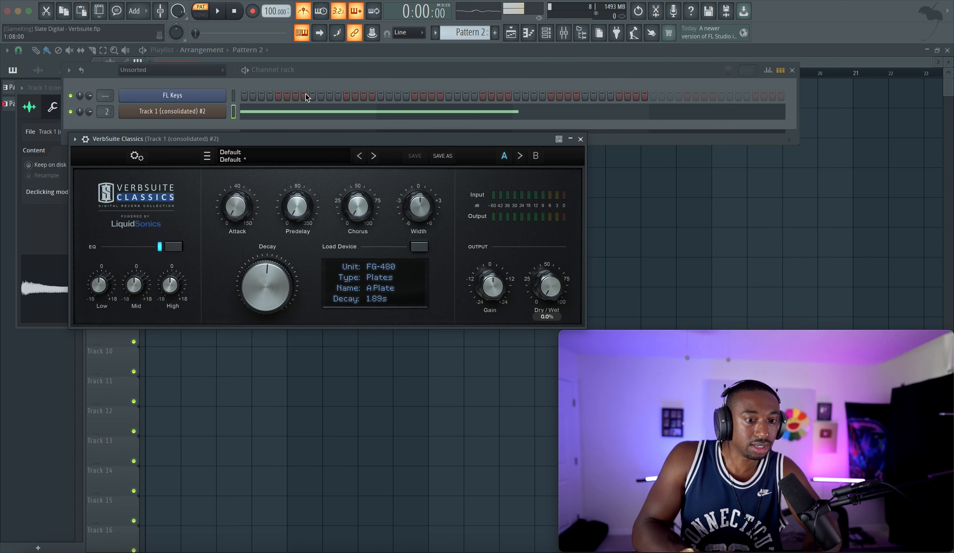
# Turn off the metronome and set the Granulizer channel's volume to 87% while Pattern 2 plays
pyautogui.click(304, 17)
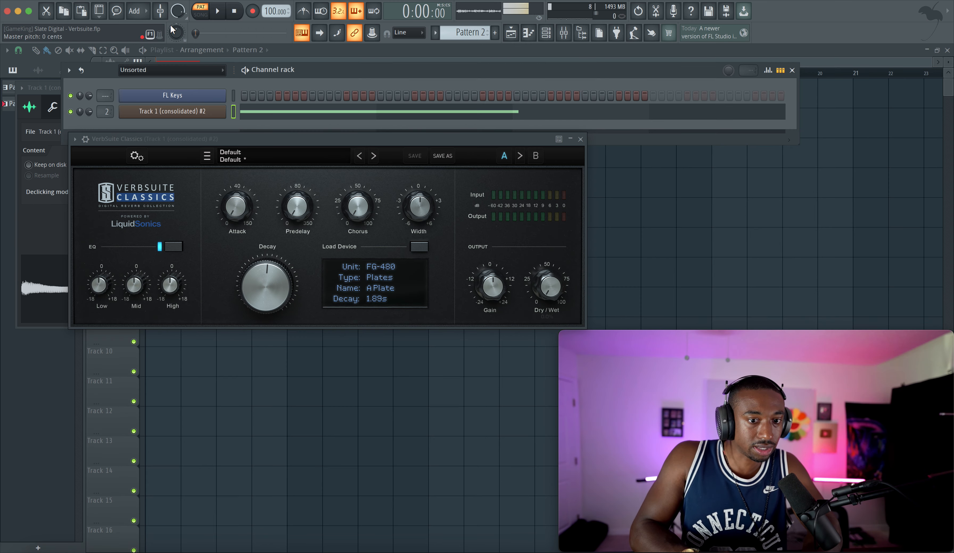
pyautogui.click(529, 262)
pyautogui.press('space')
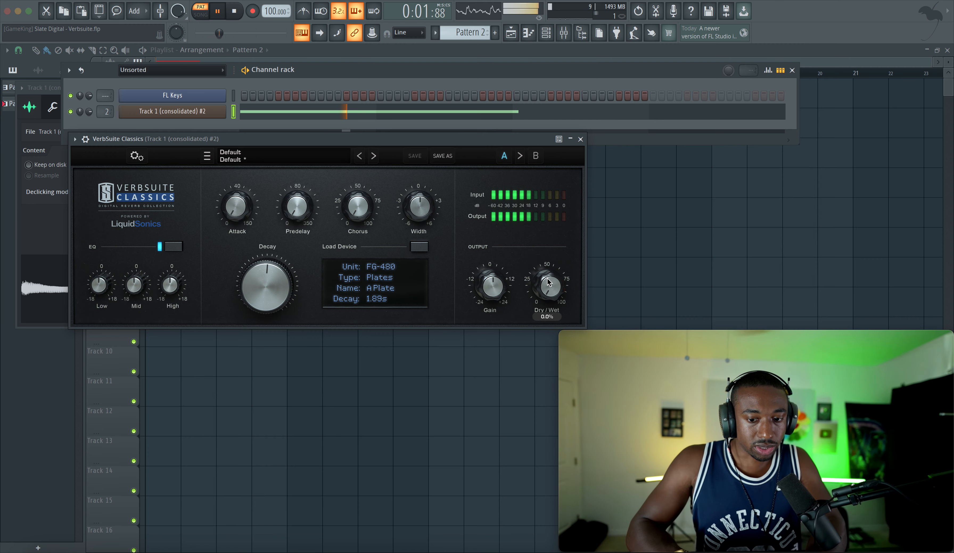
pyautogui.moveTo(90, 112); pyautogui.dragTo(88, 95)
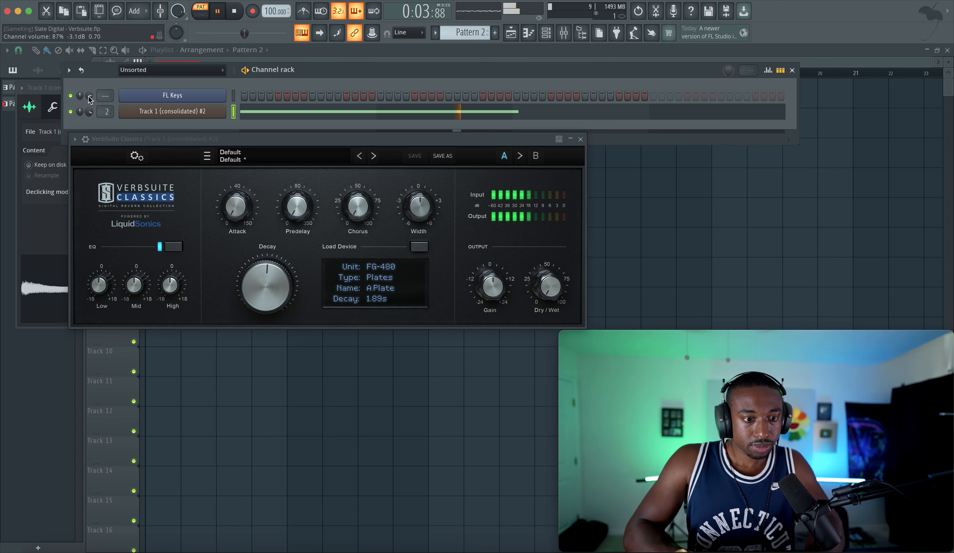
# Set the VerbSuite Classics Dry/Wet to 42.8% and restart playback from the beginning
pyautogui.moveTo(545, 289); pyautogui.dragTo(543, 248)
pyautogui.press('space')
pyautogui.press('space')
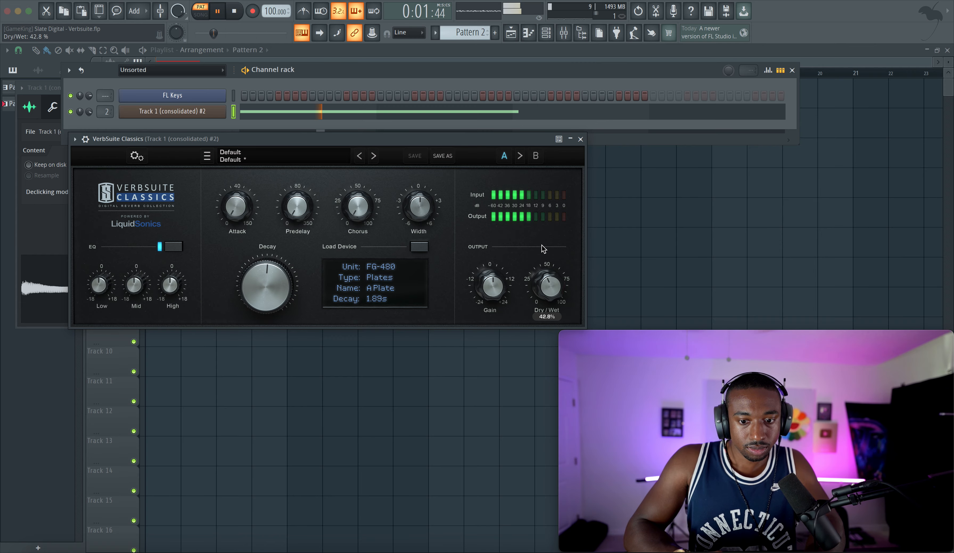
# Open the Granulizer channel's notes in the piano roll and shorten the A5 note so it ends at bar 3
pyautogui.click(504, 114)
pyautogui.press('space')
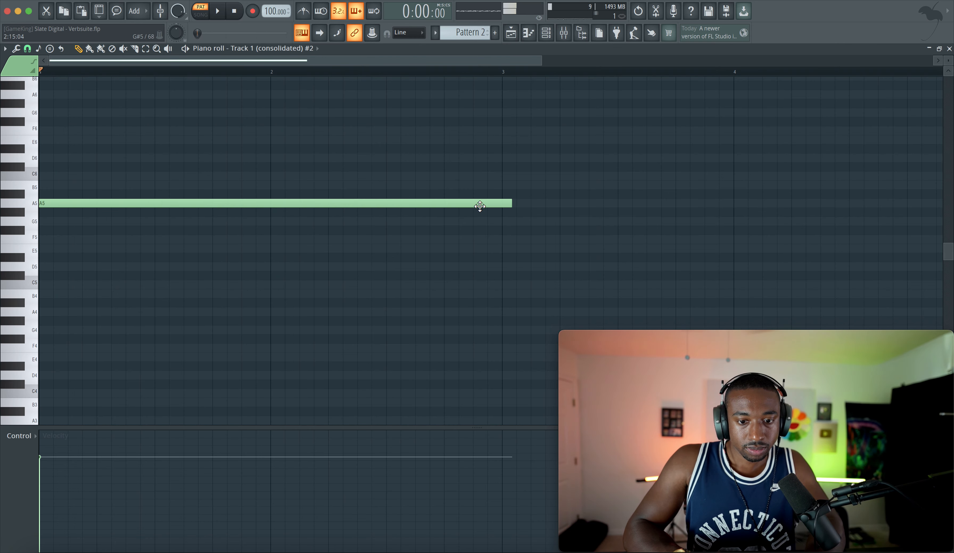
pyautogui.moveTo(508, 202); pyautogui.dragTo(498, 203)
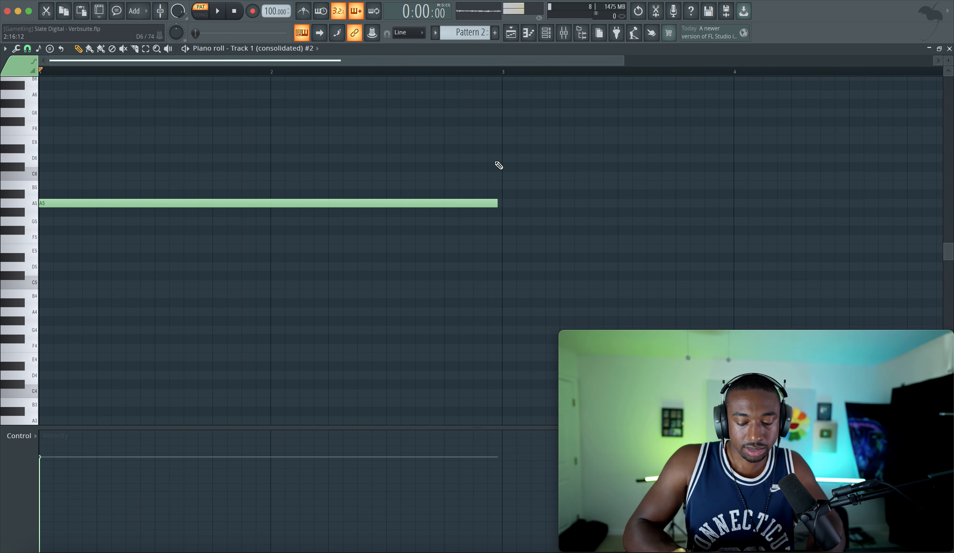
pyautogui.press('super+z')
# Play Pattern 2, reopen VerbSuite Classics from the mixer and set its Dry/Wet to 100%
pyautogui.press('space')
pyautogui.click(563, 33)
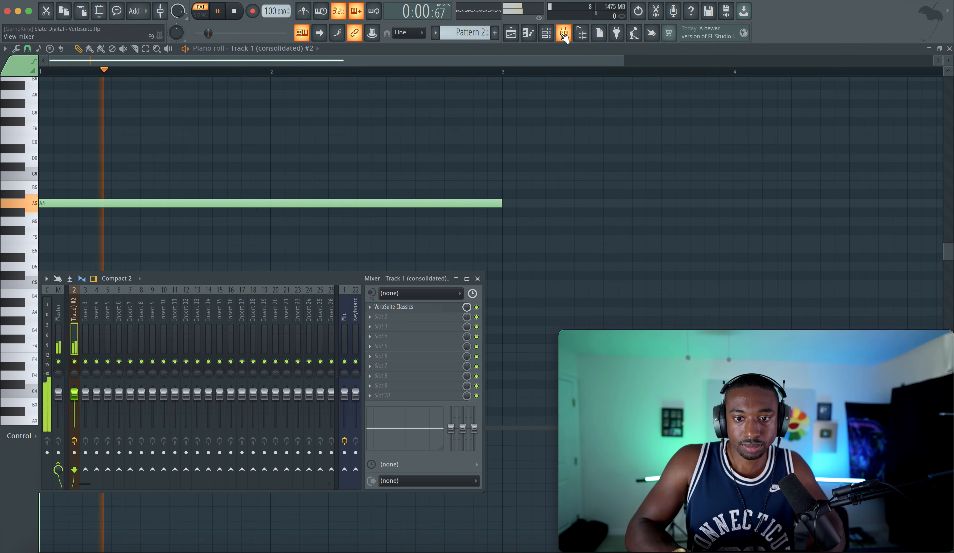
pyautogui.click(417, 307)
pyautogui.moveTo(545, 267); pyautogui.dragTo(545, 271)
pyautogui.moveTo(541, 252); pyautogui.dragTo(536, 196)
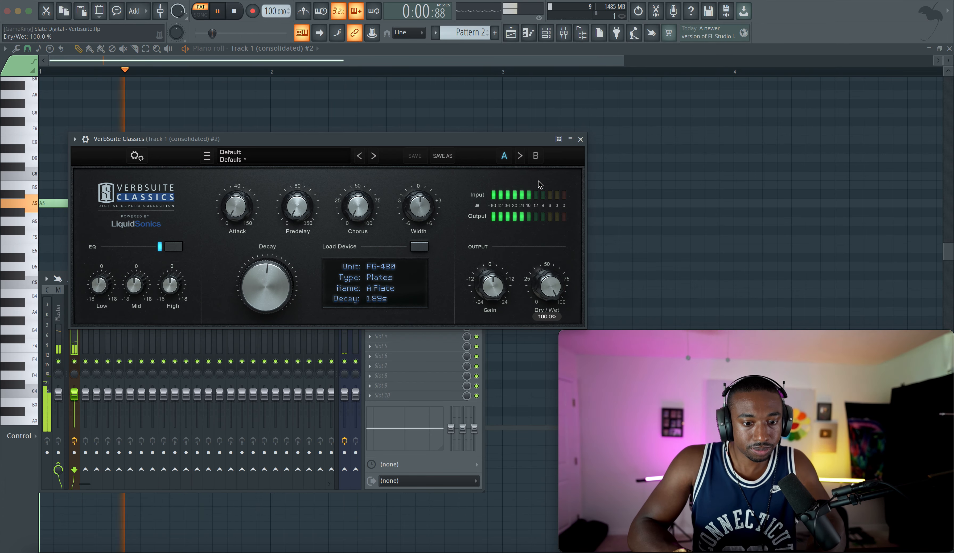
# Raise the VerbSuite Classics Decay to 130% and stop playback
pyautogui.moveTo(268, 301); pyautogui.dragTo(269, 288)
pyautogui.press('space')
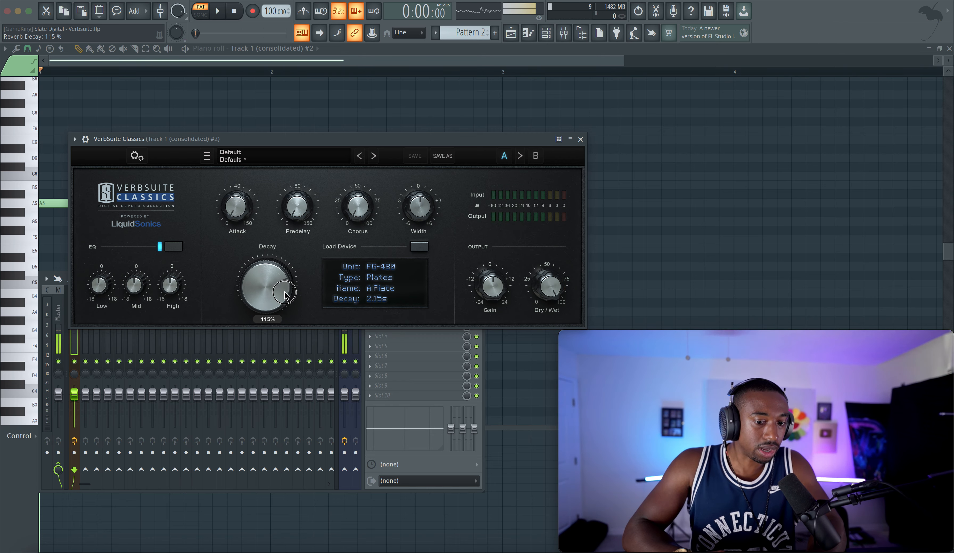
pyautogui.moveTo(285, 295); pyautogui.dragTo(284, 283)
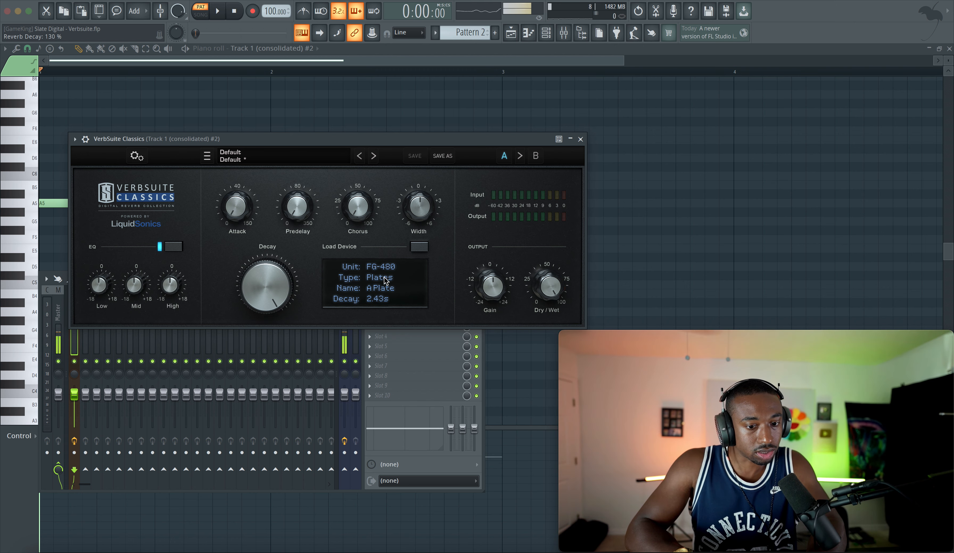
# Load the Transient Hall preset from the Drums category and set its Decay to 130%
pyautogui.click(314, 160)
pyautogui.moveTo(249, 184)
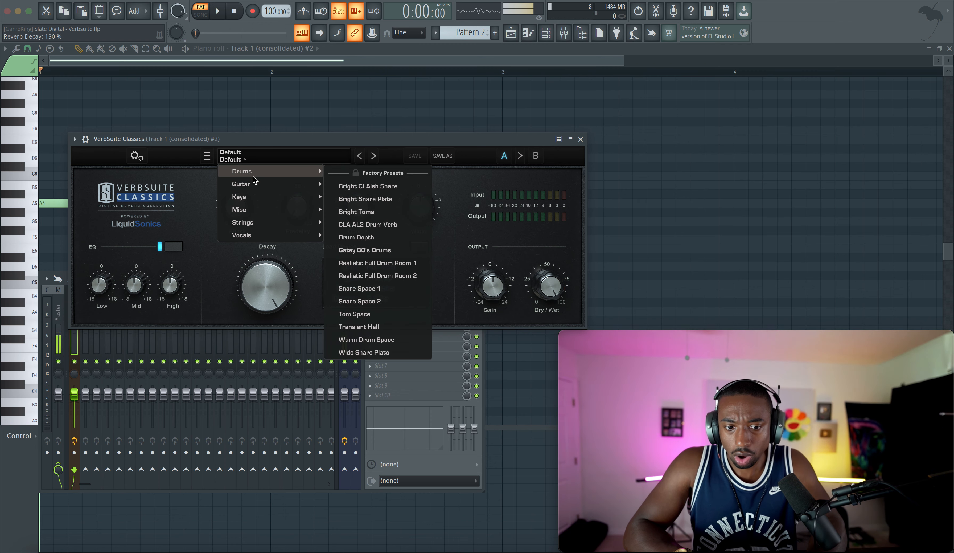
pyautogui.click(359, 327)
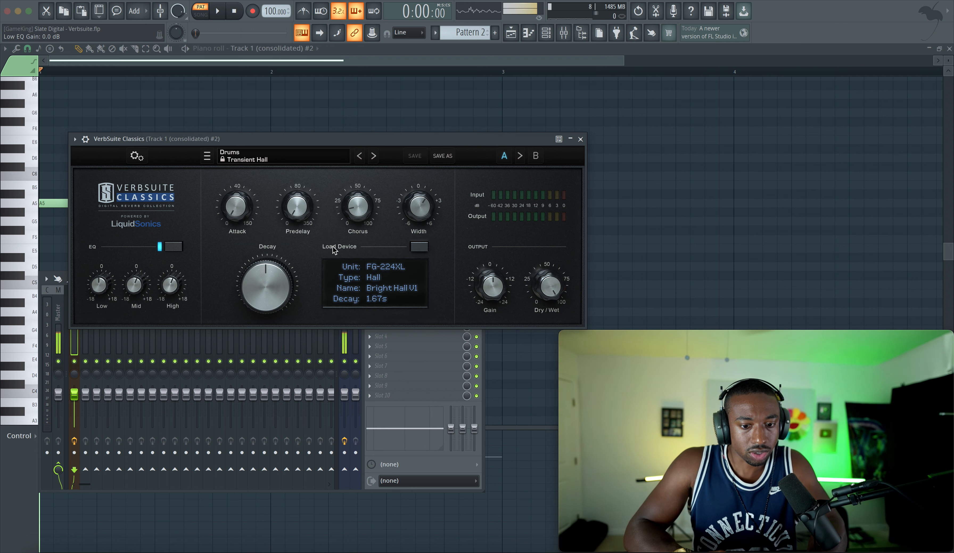
pyautogui.moveTo(290, 300); pyautogui.dragTo(285, 218)
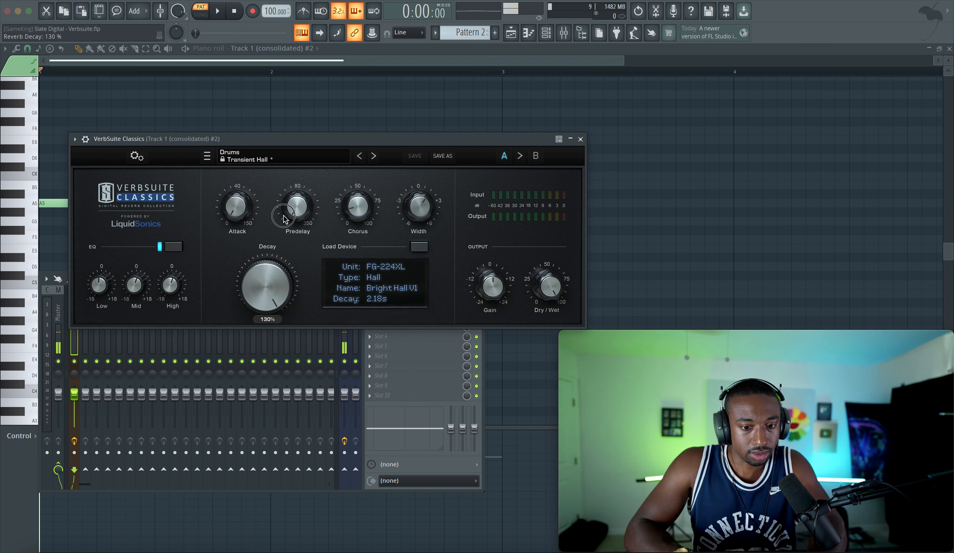
# Step backwards through the drum reverb presets from Transient Hall to CLA AL2 Drum Verb
pyautogui.click(231, 159)
pyautogui.click(360, 156)
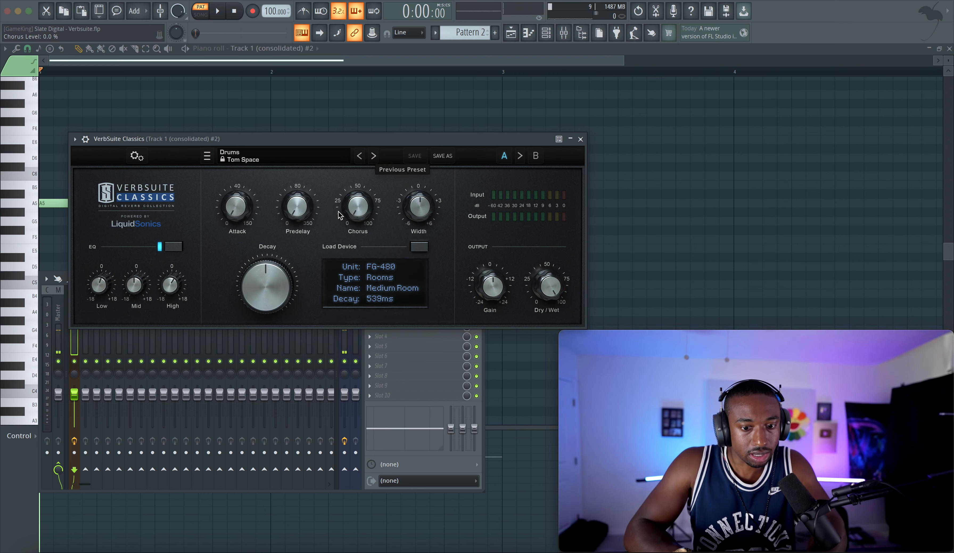
pyautogui.click(359, 157)
pyautogui.click(360, 156)
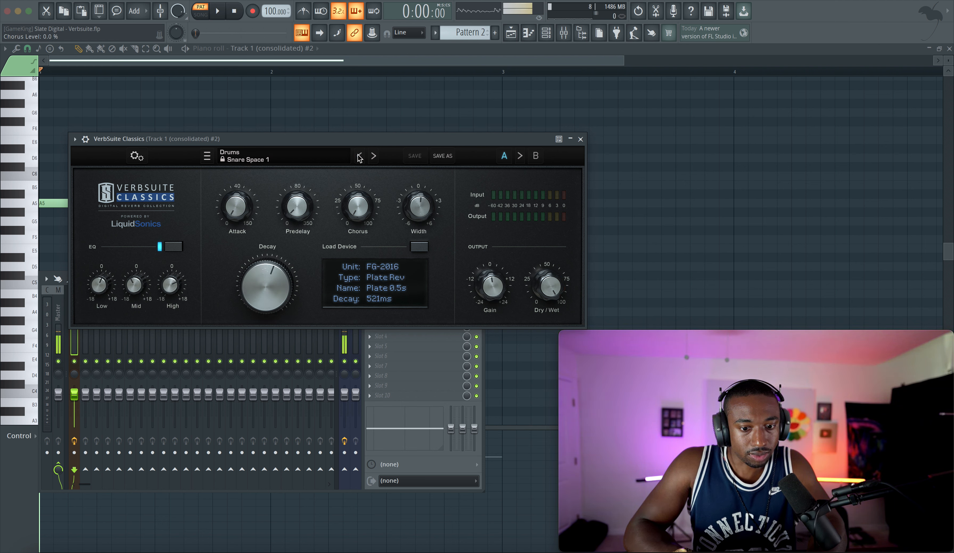
pyautogui.click(360, 156)
pyautogui.click(359, 156)
pyautogui.click(360, 156)
pyautogui.click(359, 156)
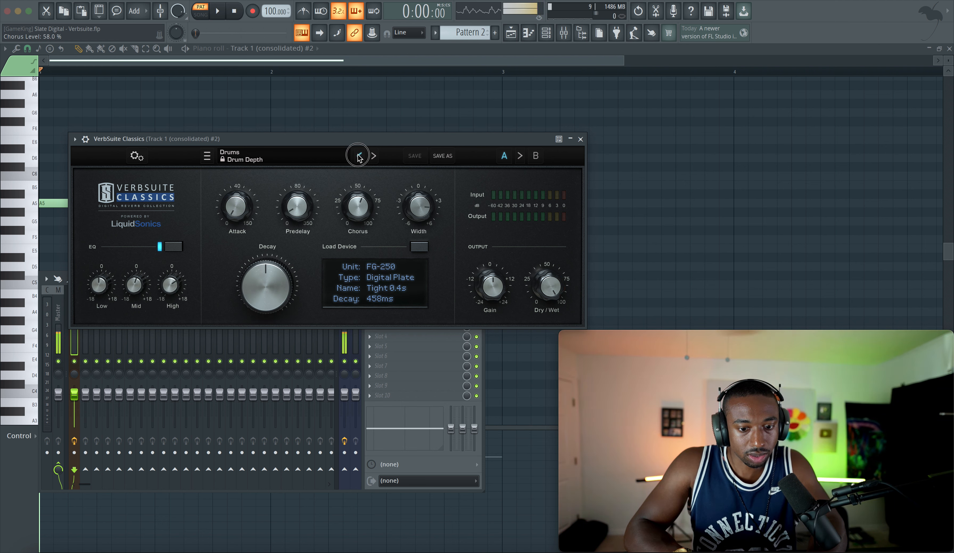
pyautogui.click(360, 156)
# Load the Dark String Cathedral preset from the Strings category, set its Decay to 101% and audition the pattern
pyautogui.click(275, 159)
pyautogui.moveTo(244, 185)
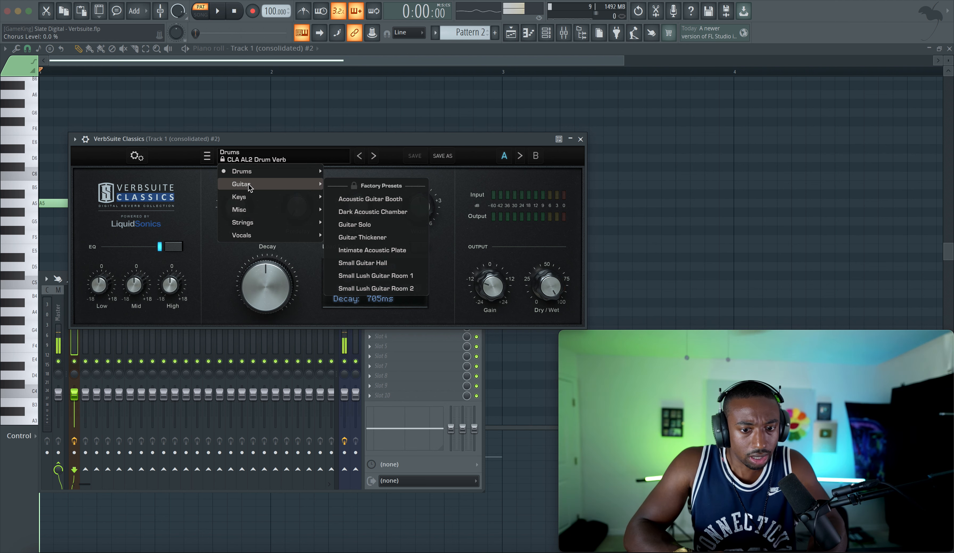
pyautogui.moveTo(250, 223)
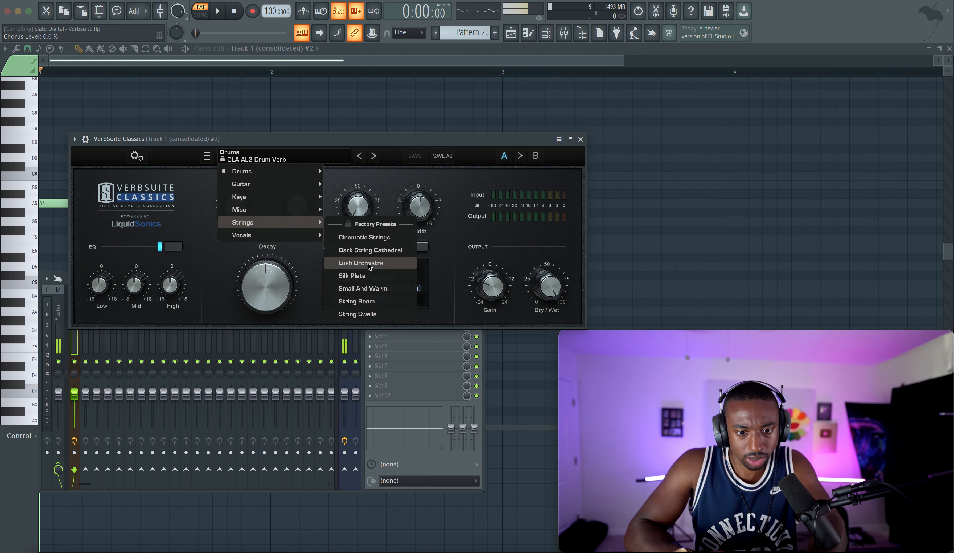
pyautogui.click(368, 250)
pyautogui.scroll(1, 286, 288)
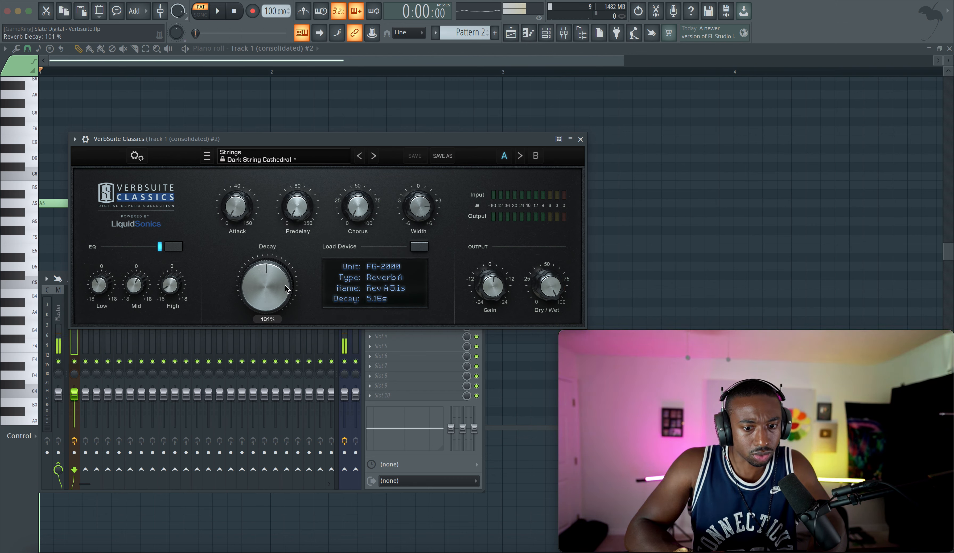
pyautogui.press('space')
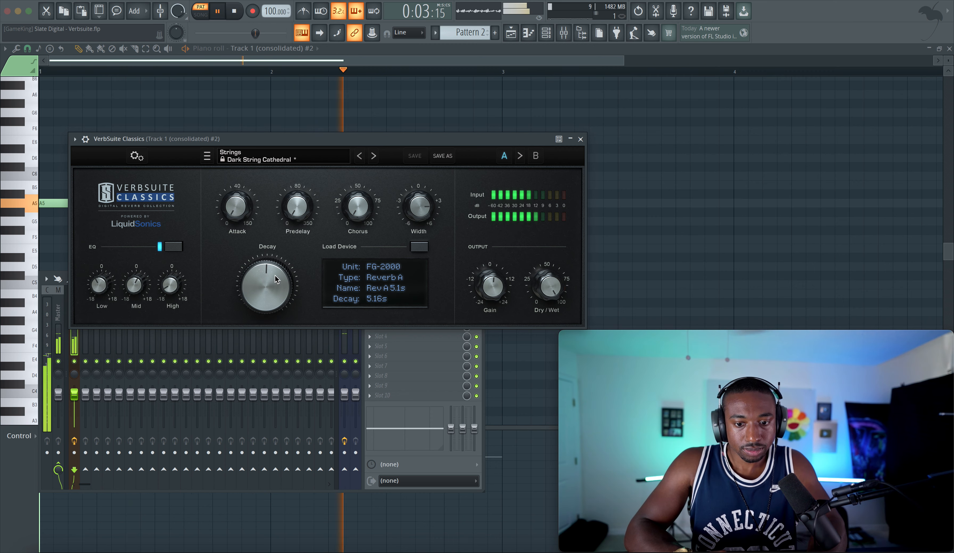
pyautogui.press('space')
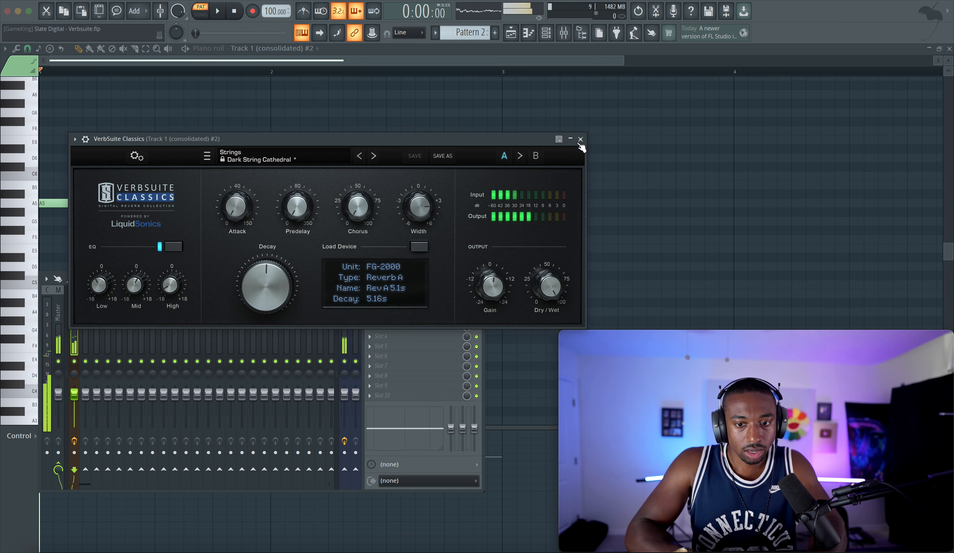
# Move VerbSuite Classics to the second effect slot, load Fruity Delay 3 in the first slot and audition the pattern
pyautogui.press('Escape')
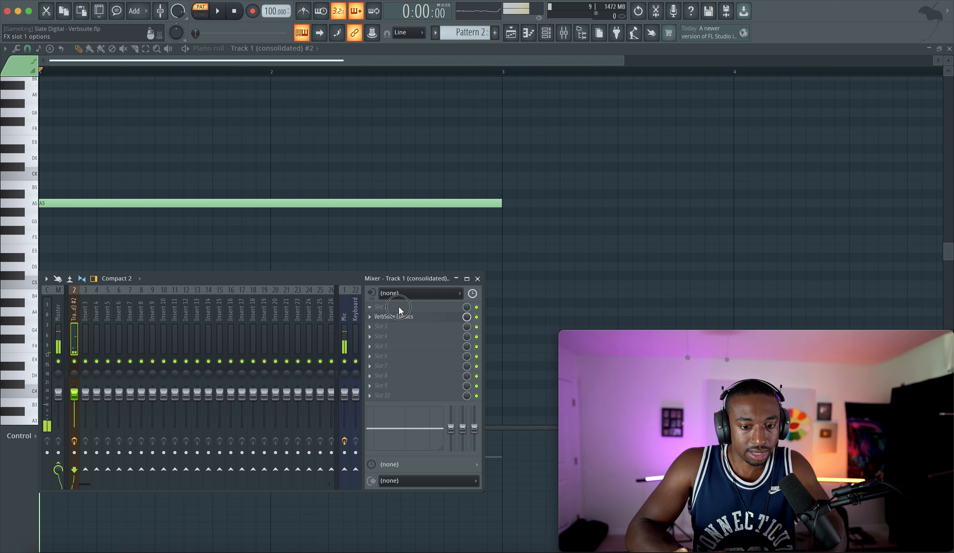
pyautogui.rightClick(399, 306)
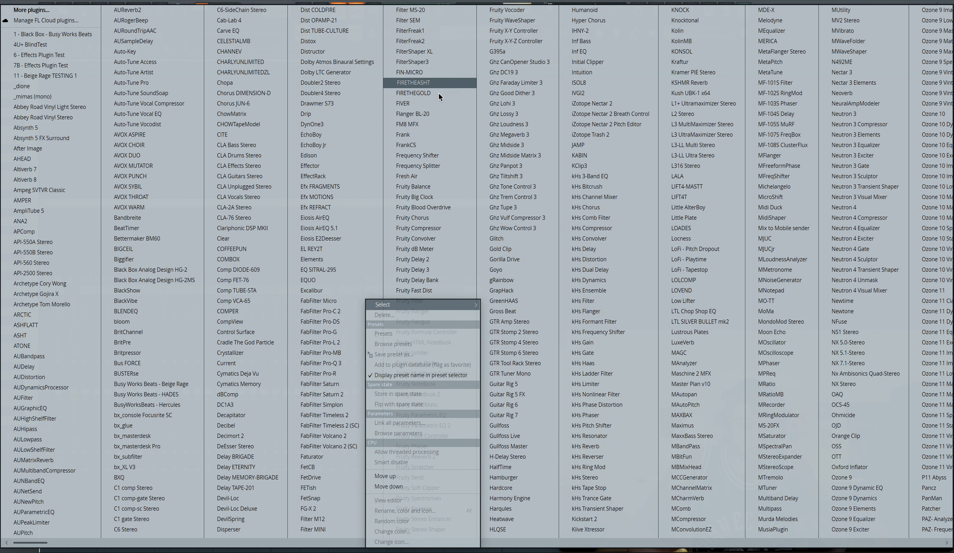
pyautogui.click(415, 269)
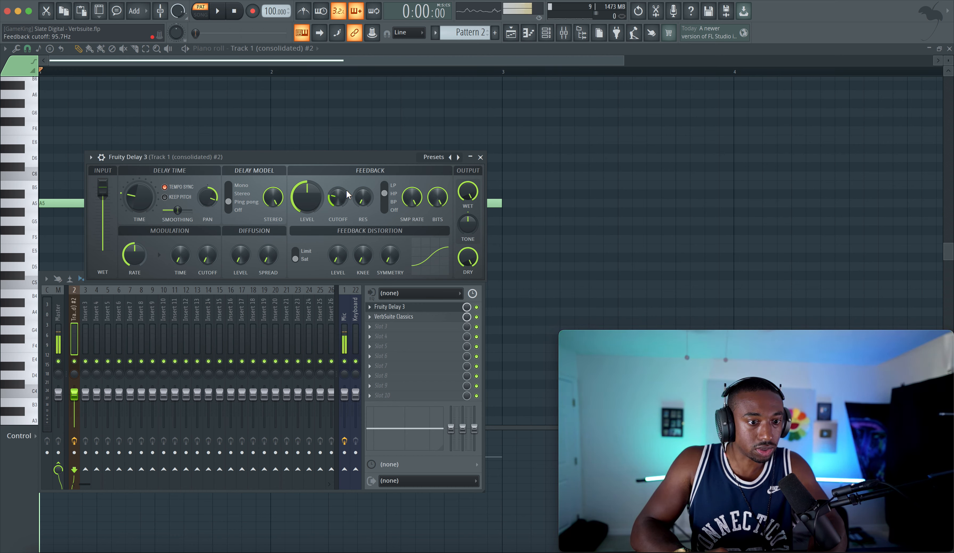
pyautogui.press('space')
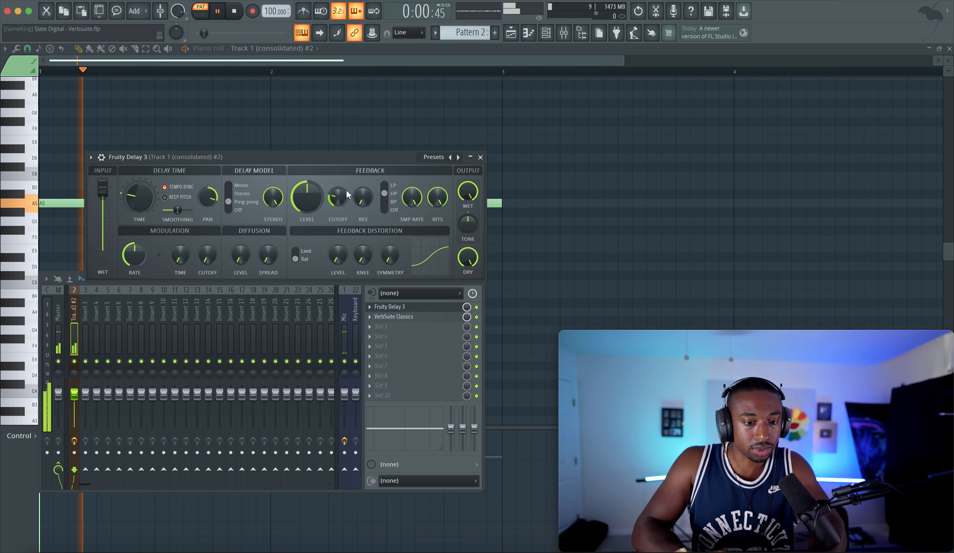
pyautogui.click(480, 157)
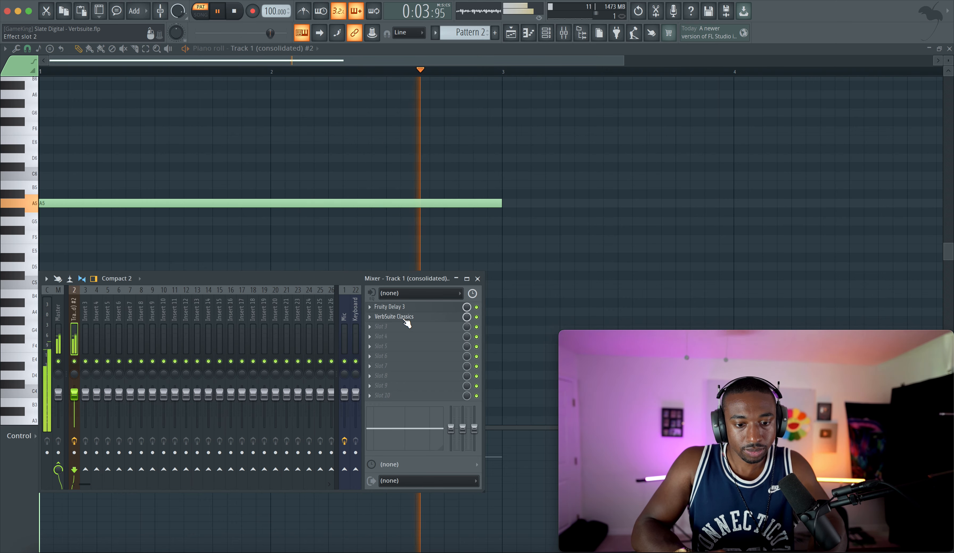
pyautogui.press('space')
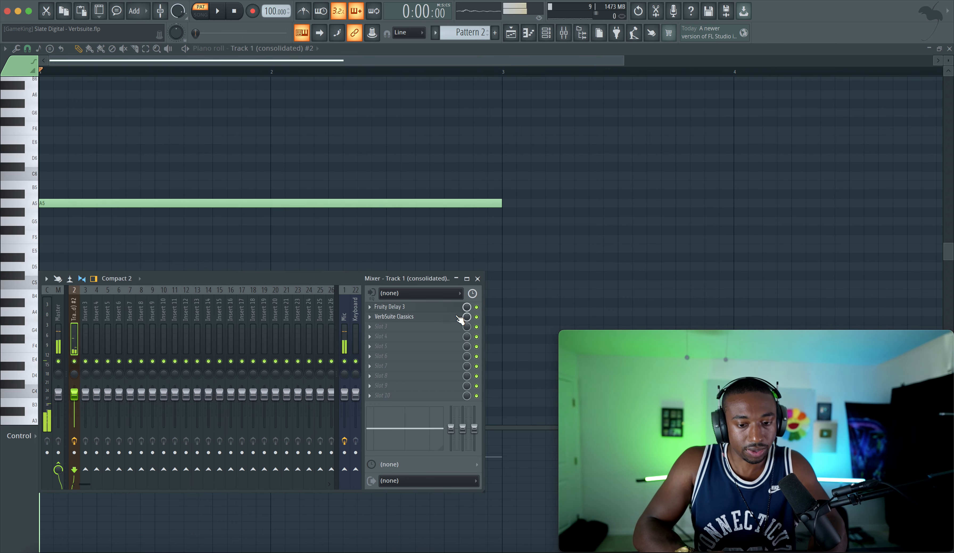
# Disable VerbSuite Classics, load LuxeVerb in the third effect slot and move its window clear of the screen edge
pyautogui.click(477, 317)
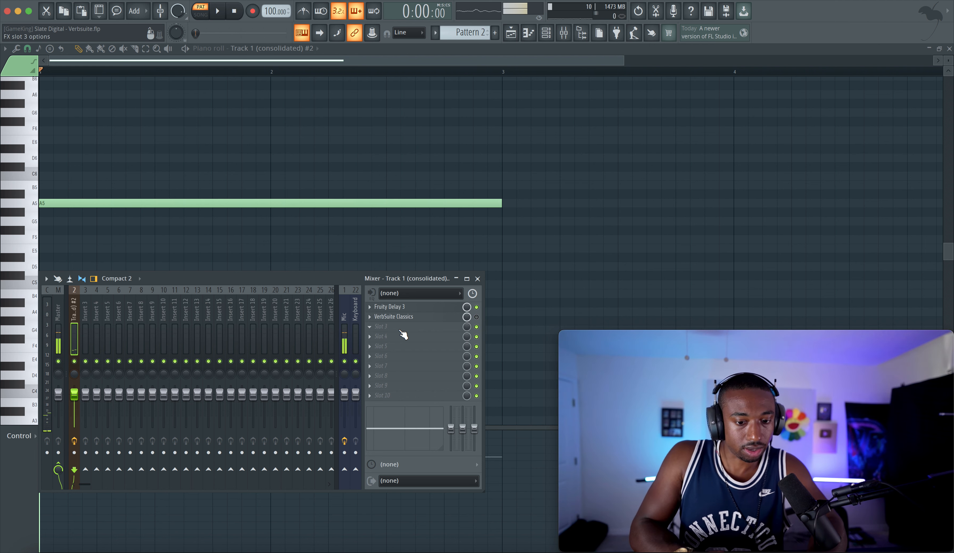
pyautogui.click(396, 327)
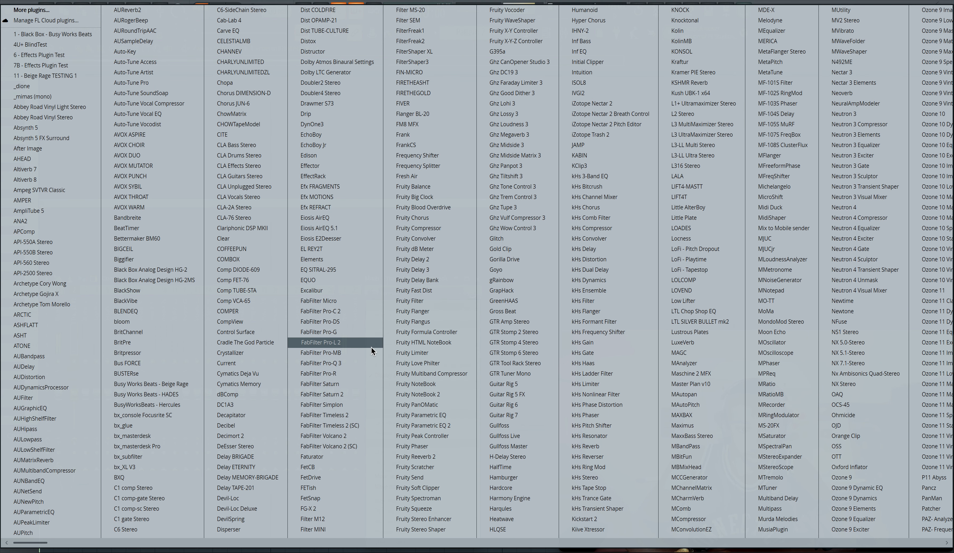
pyautogui.hscroll(2, 426, 384)
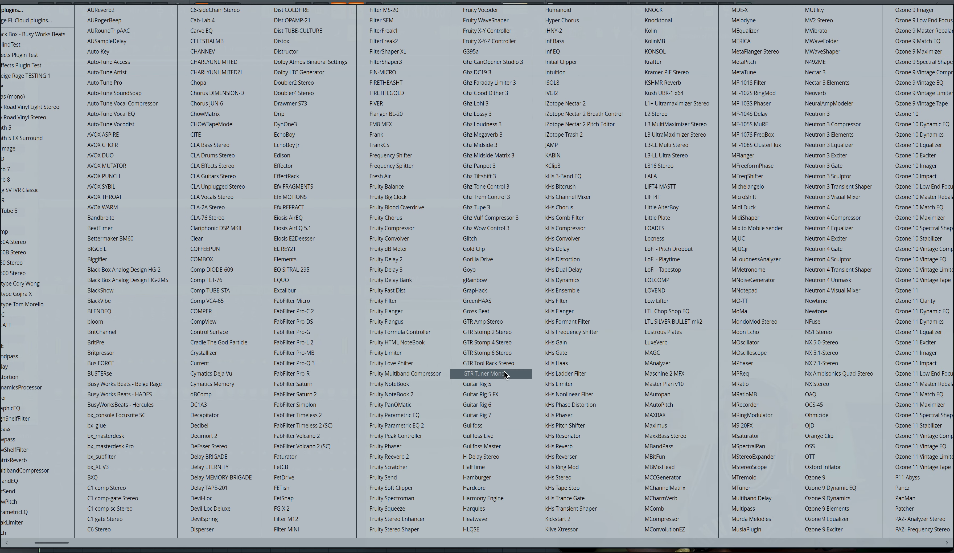
pyautogui.click(674, 342)
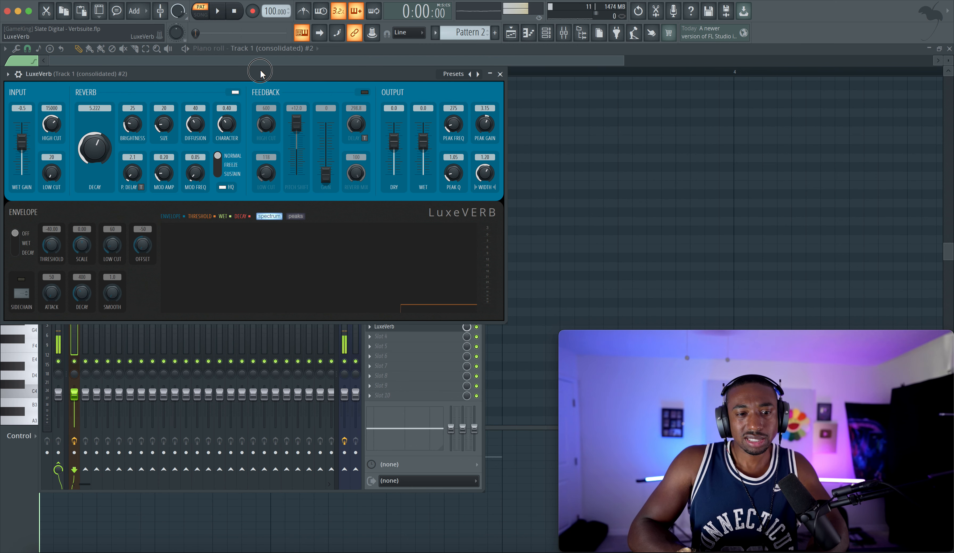
pyautogui.moveTo(260, 74); pyautogui.dragTo(322, 111)
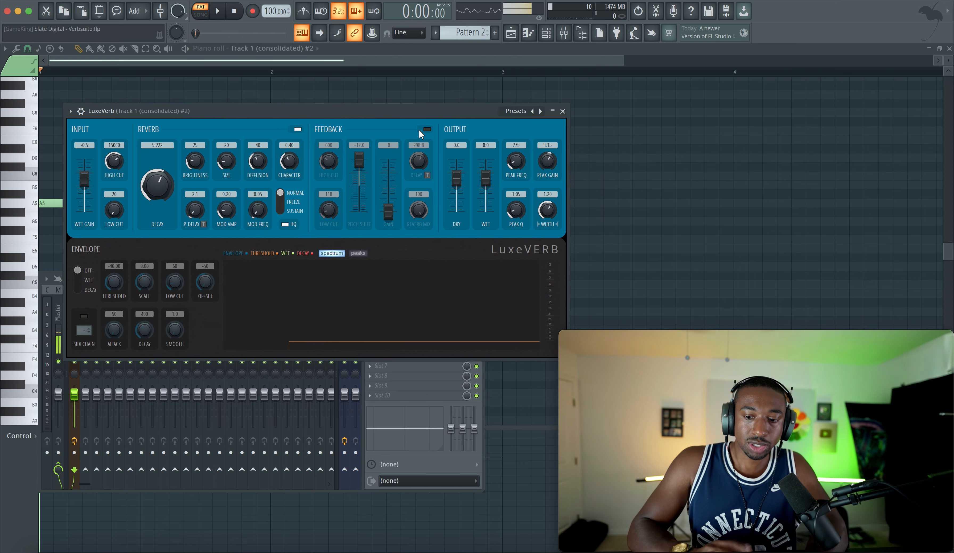
# Enable LuxeVerb's Feedback section and raise the feedback gain to 72% while Pattern 2 plays
pyautogui.click(427, 129)
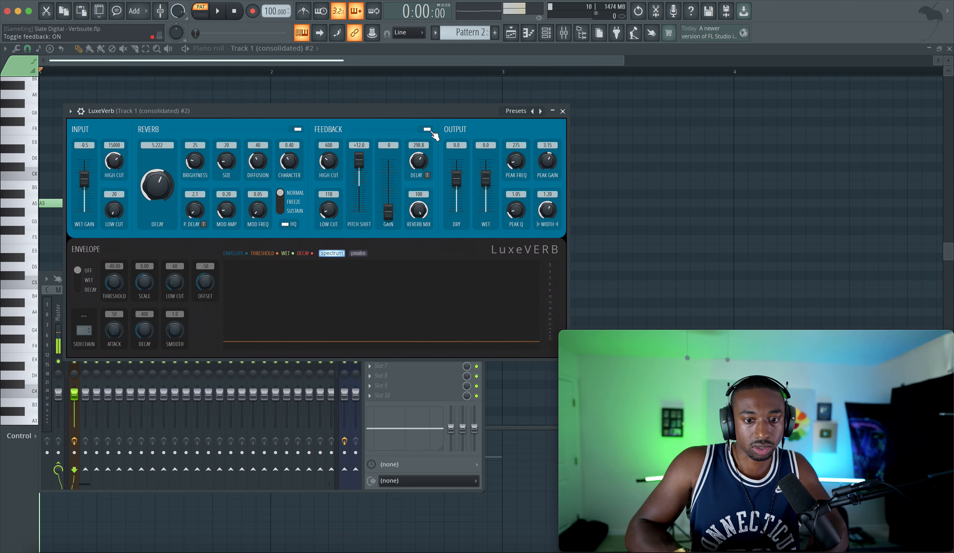
pyautogui.moveTo(388, 209); pyautogui.dragTo(388, 194)
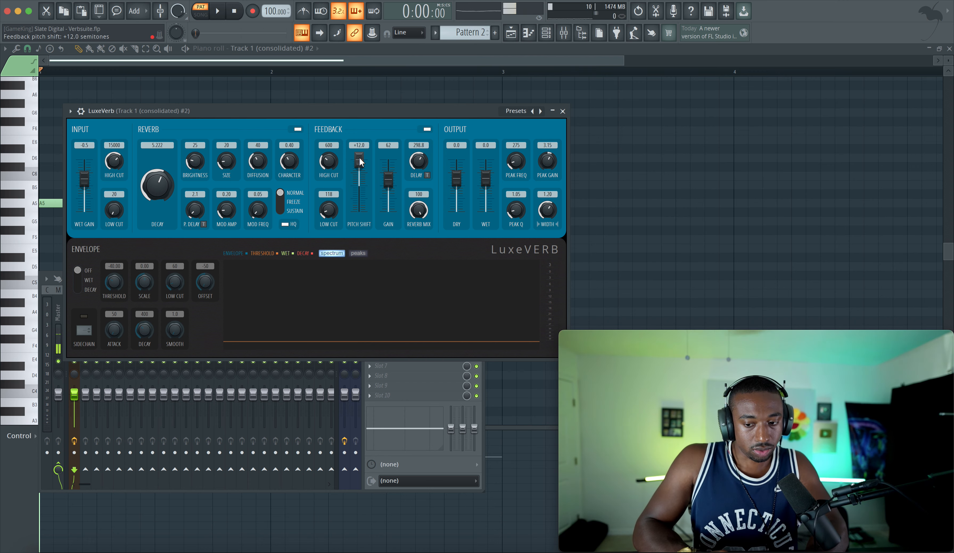
pyautogui.press('space')
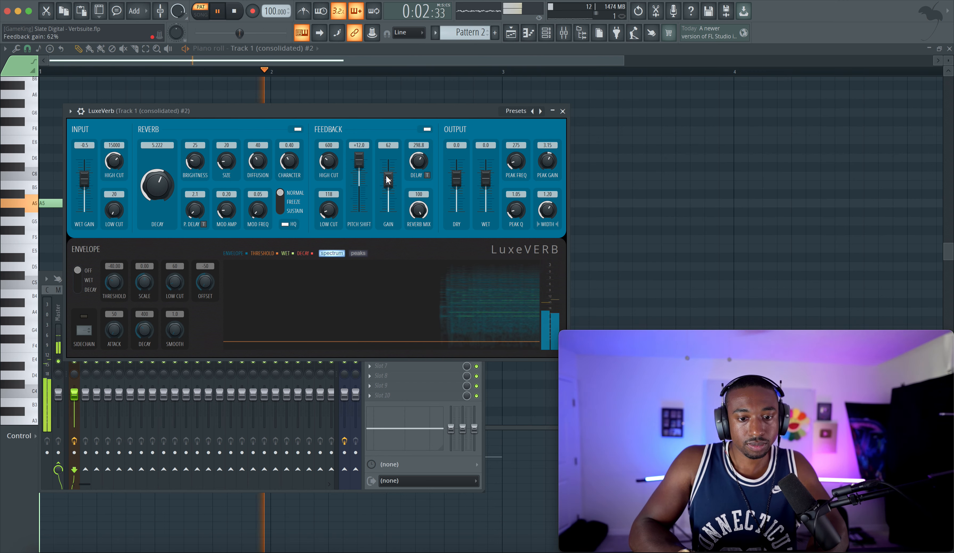
pyautogui.moveTo(388, 180); pyautogui.dragTo(388, 175)
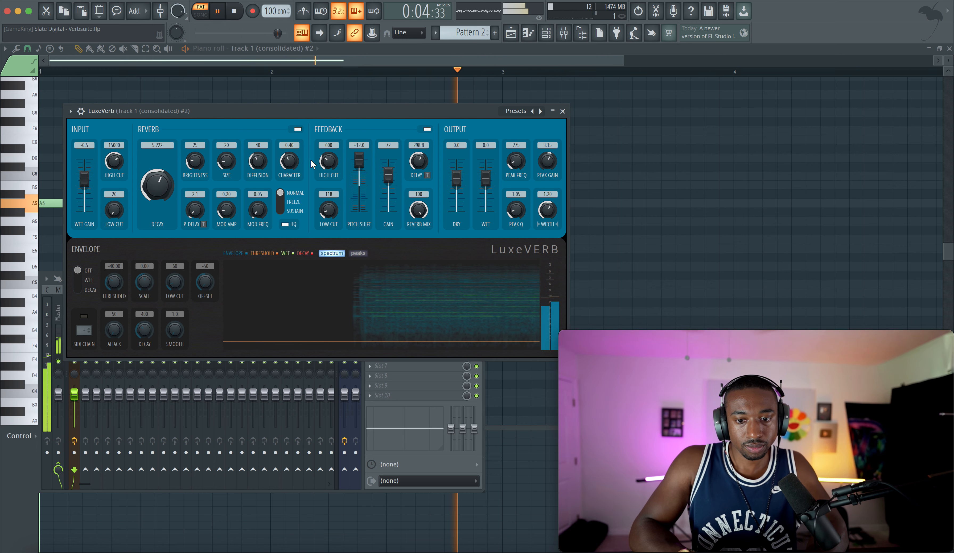
# Turn off LuxeVerb's Reverb section, replay the pattern and set the feedback gain to 99%
pyautogui.click(298, 129)
pyautogui.press('space')
pyautogui.press('space')
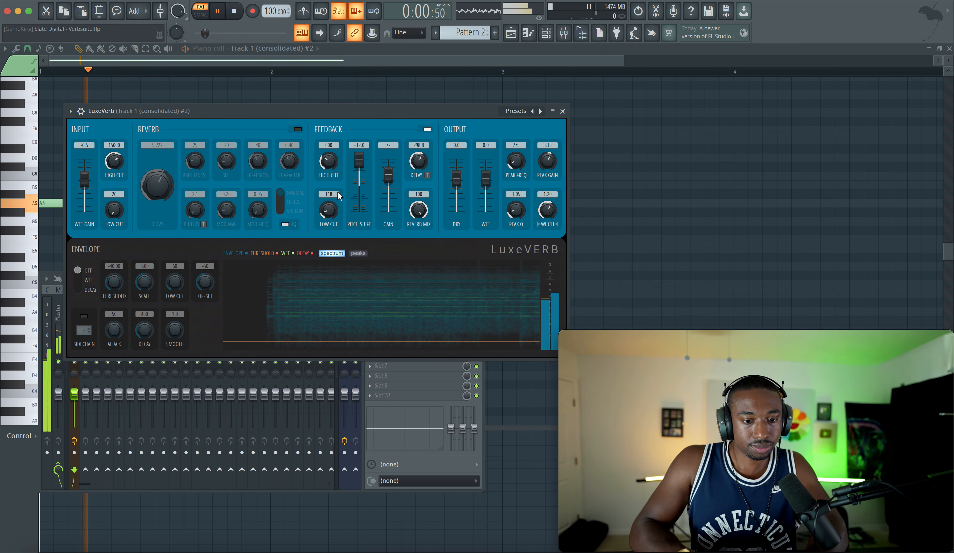
pyautogui.press('space')
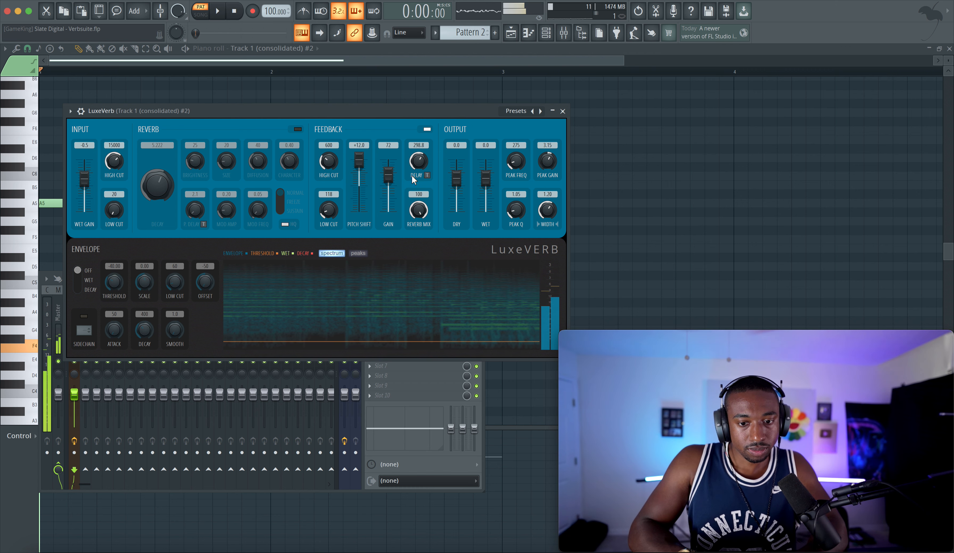
pyautogui.moveTo(388, 175); pyautogui.dragTo(388, 164)
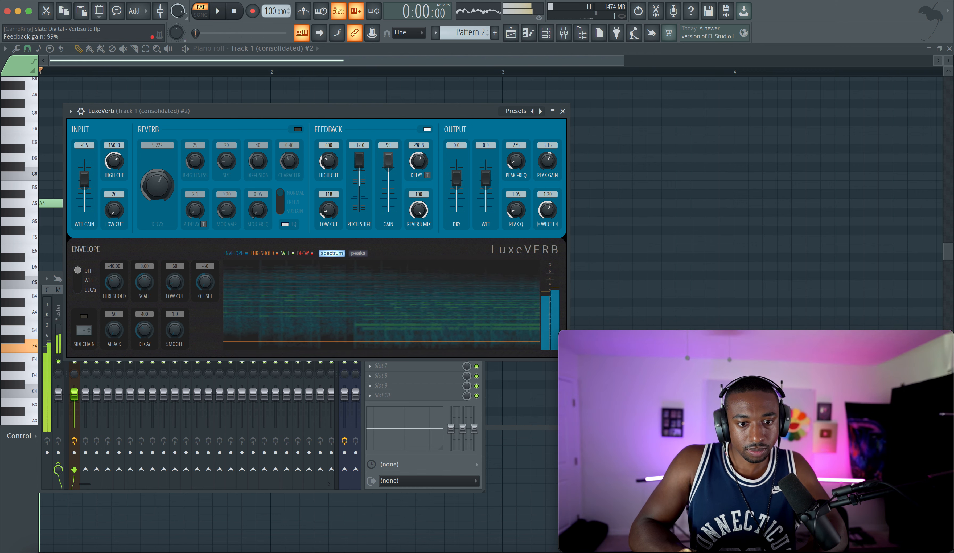
# Close LuxeVerb and audition the notes F5 and G4 through the effect chain, toggling VerbSuite Classics for comparison
pyautogui.click(563, 111)
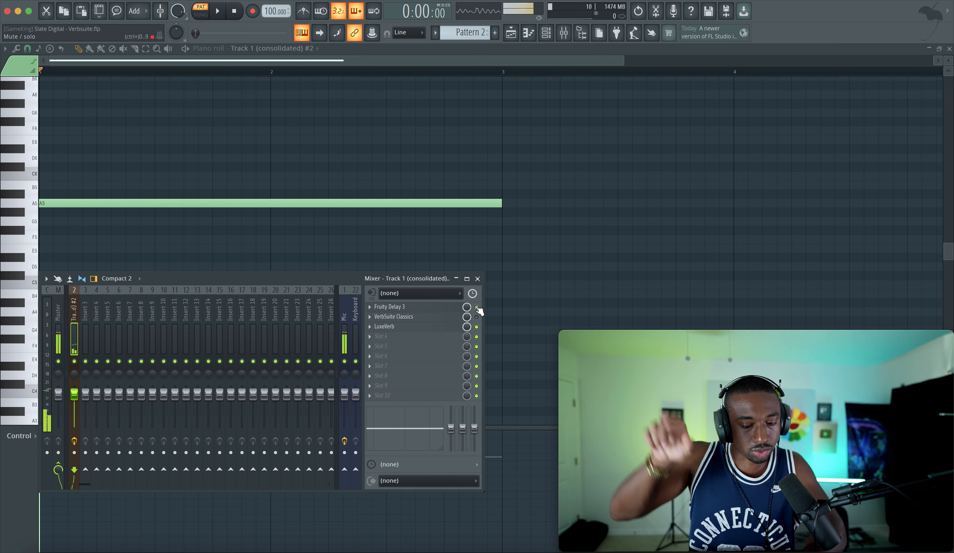
pyautogui.press('v')
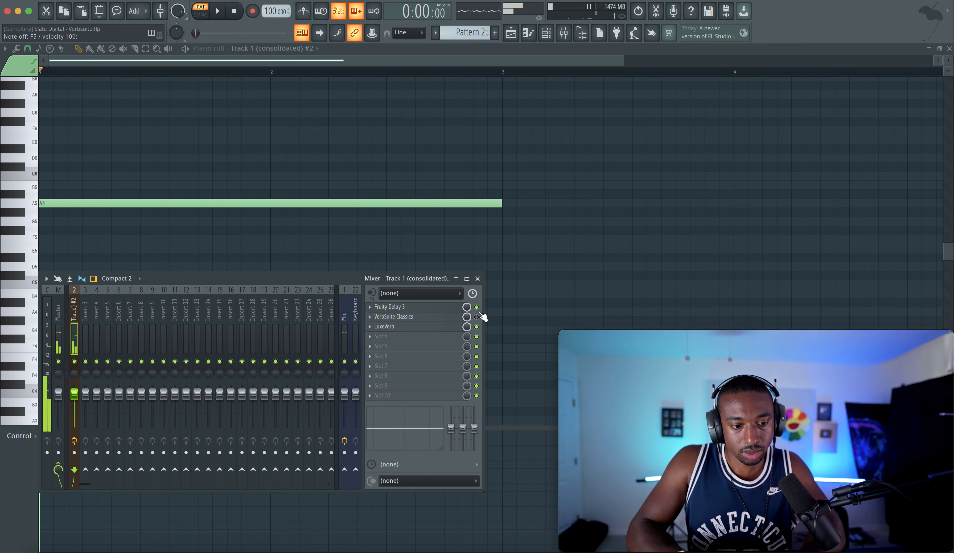
pyautogui.press('b')
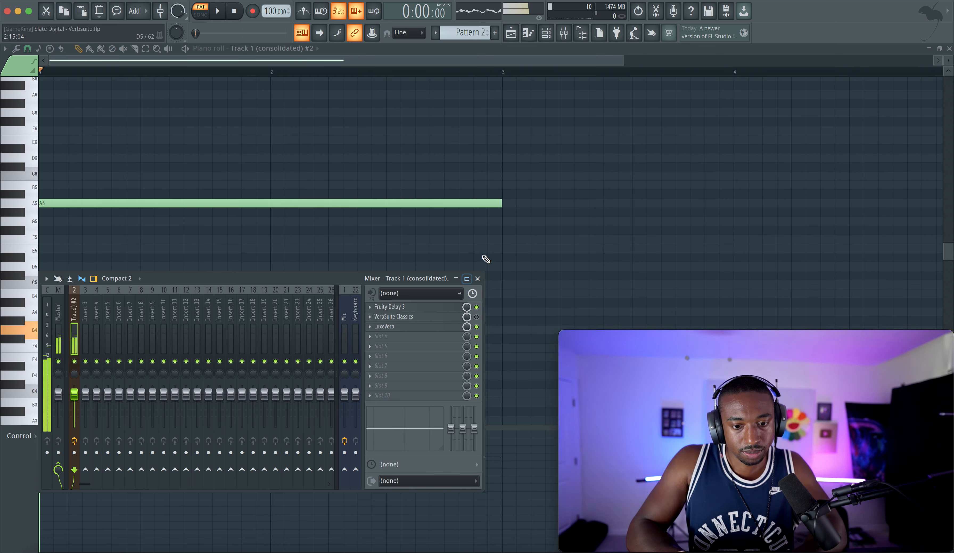
pyautogui.click(476, 317)
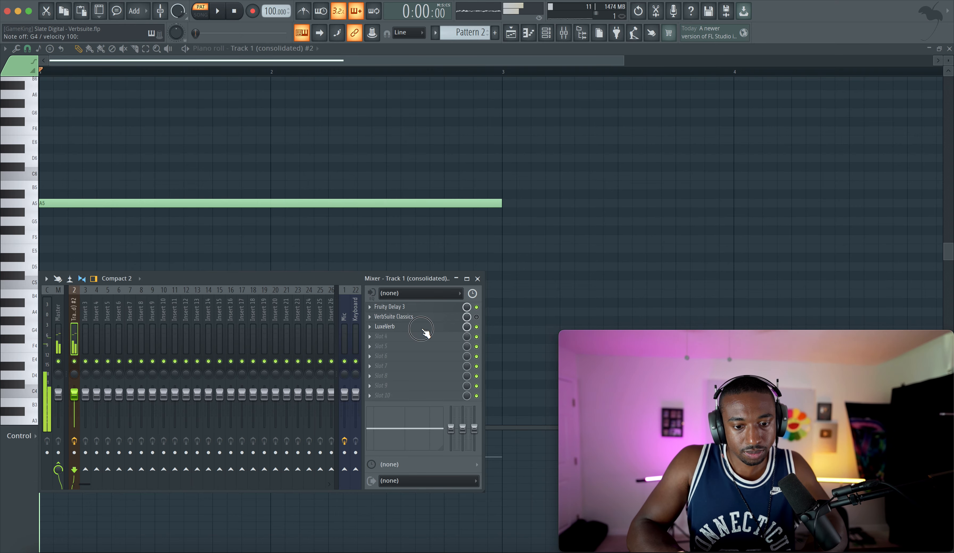
# Reopen LuxeVerb, enable its Reverb section, audition G4 and set the reverb decay to 6.578
pyautogui.click(423, 331)
pyautogui.click(298, 130)
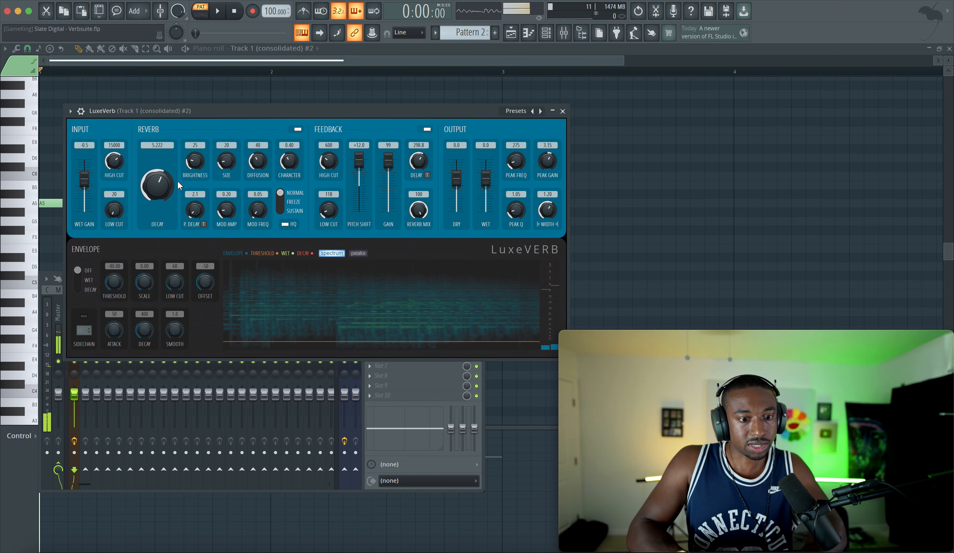
pyautogui.press('b')
pyautogui.moveTo(157, 185); pyautogui.dragTo(157, 180)
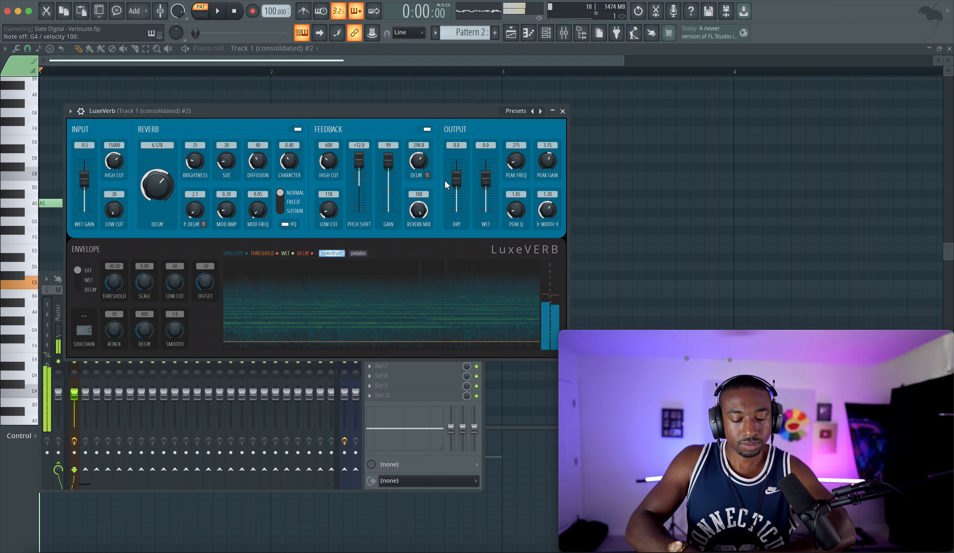
# Open the granulized Track 1 (consolidated) #2 channel and raise its grain spacing to 112% while Pattern 2 plays
pyautogui.click(546, 33)
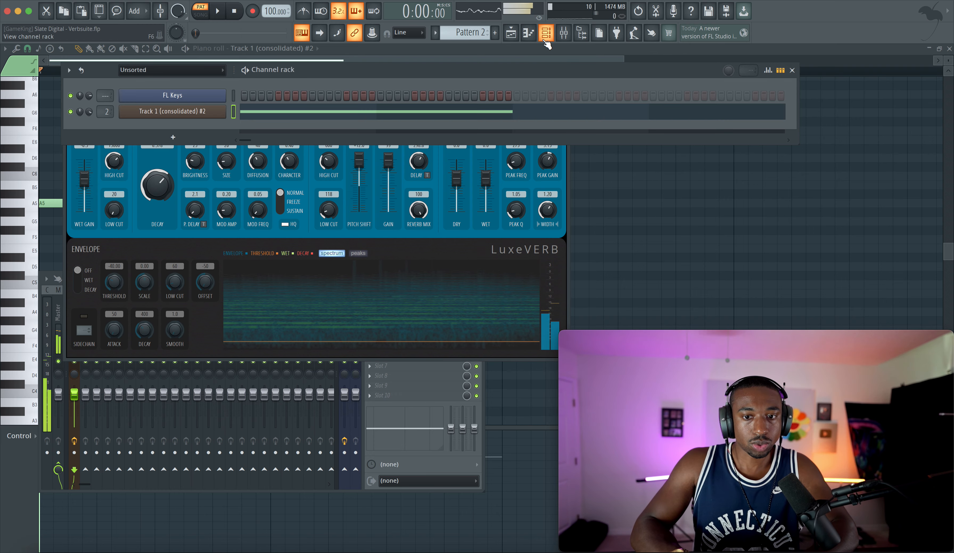
pyautogui.click(222, 113)
pyautogui.press('space')
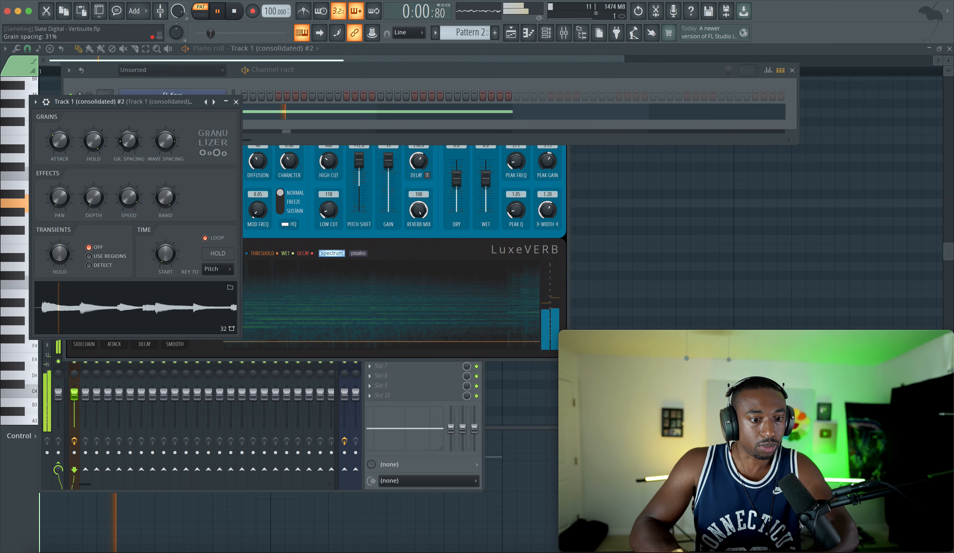
pyautogui.moveTo(129, 150); pyautogui.dragTo(130, 118)
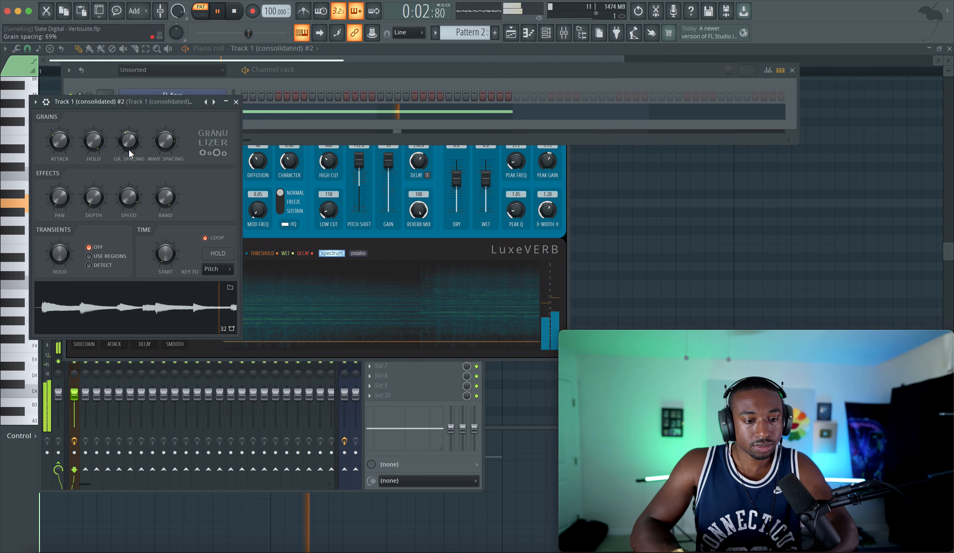
pyautogui.moveTo(130, 153); pyautogui.dragTo(130, 118)
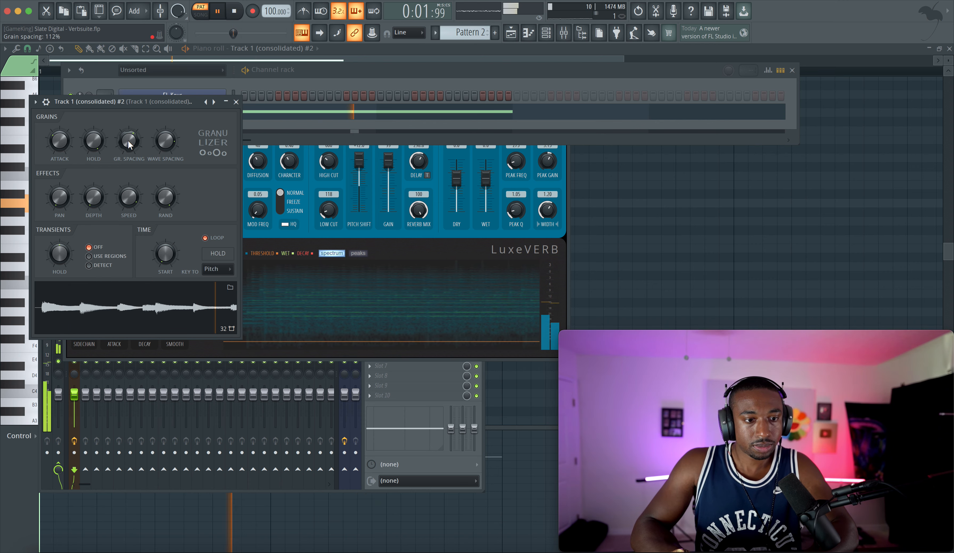